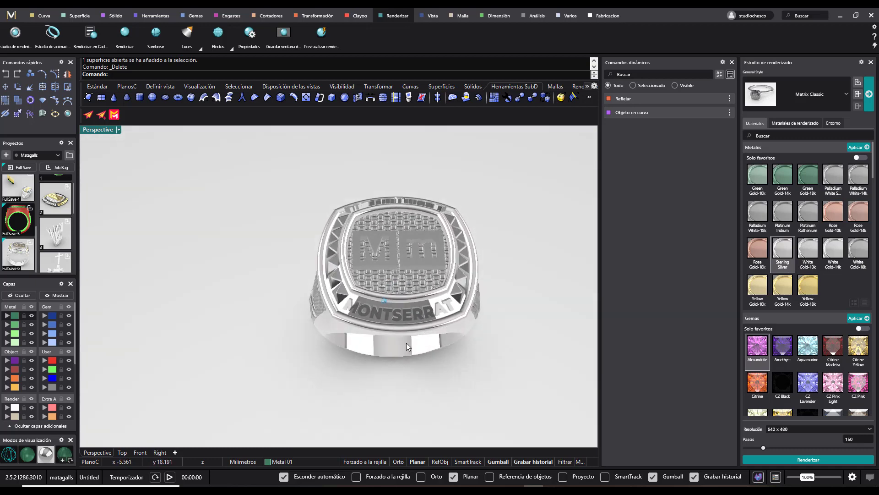
# Step: Select the Mm logo and ring body, then orbit to show the Mm top, blue side panel and MONTSERRAT lettering
pyautogui.click(388, 243)
pyautogui.moveTo(408, 276); pyautogui.dragTo(508, 314, button='right')
pyautogui.click(431, 290)
pyautogui.moveTo(270, 366); pyautogui.dragTo(256, 410, button='right')
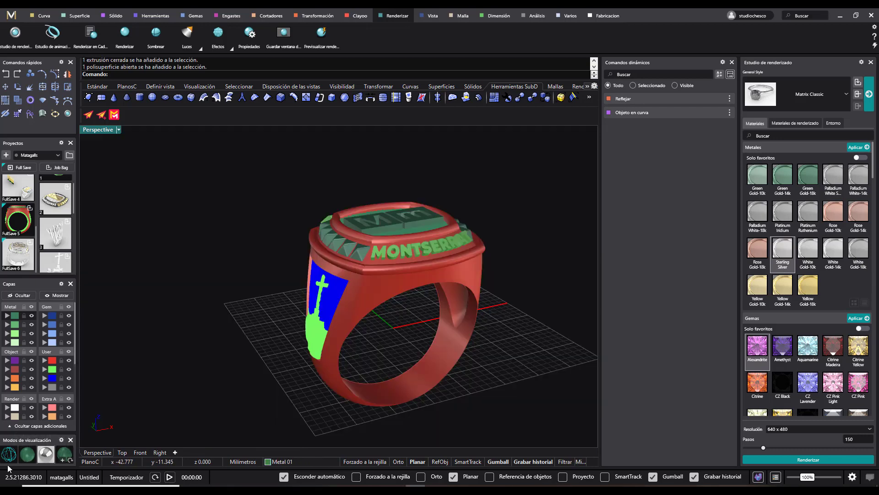
pyautogui.moveTo(357, 324); pyautogui.dragTo(446, 312, button='right')
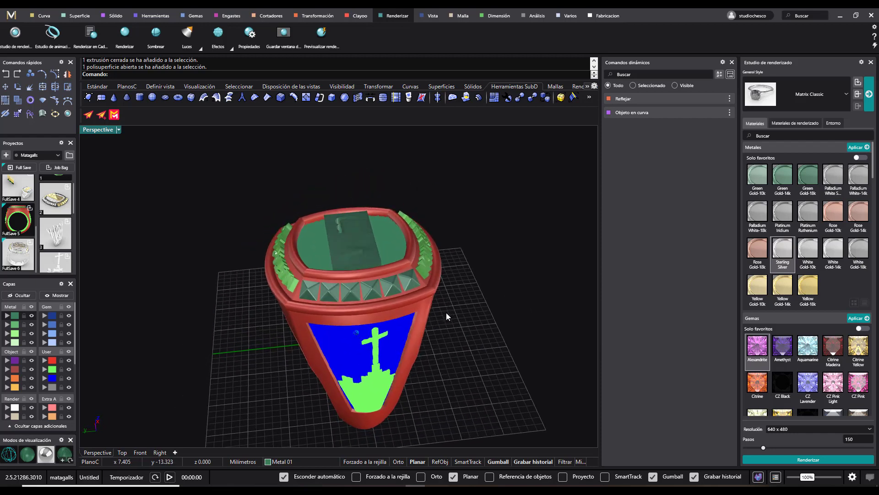
pyautogui.moveTo(319, 315); pyautogui.dragTo(320, 272, button='right')
pyautogui.moveTo(494, 282); pyautogui.dragTo(361, 380, button='right')
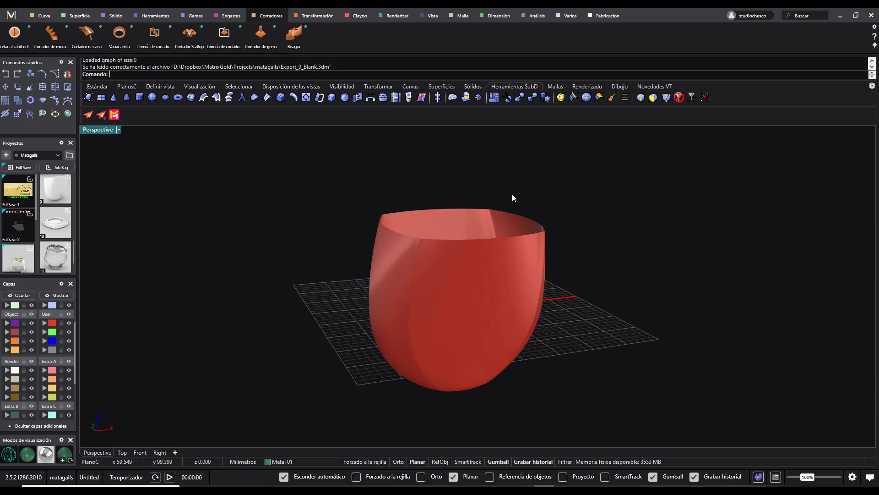
# Step: Open Export_10_Blank.3dm and view the blank from above and from a lower angle
pyautogui.click(59, 226)
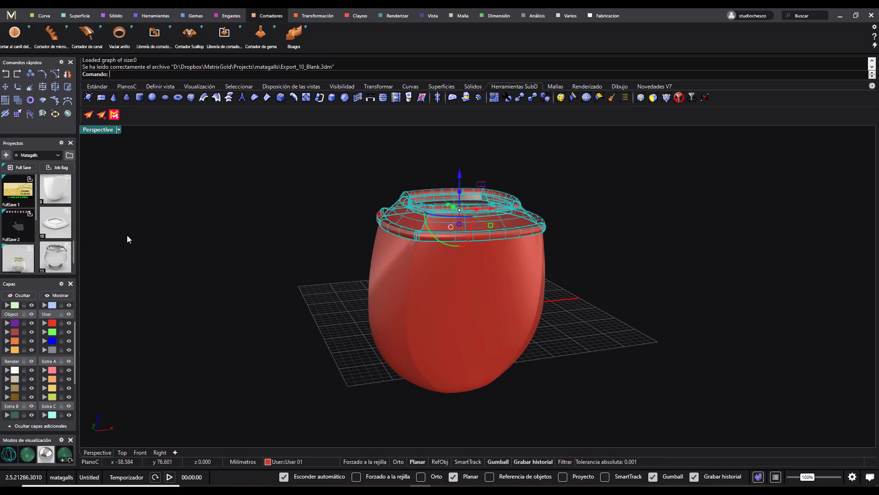
pyautogui.moveTo(568, 239); pyautogui.dragTo(571, 282, button='right')
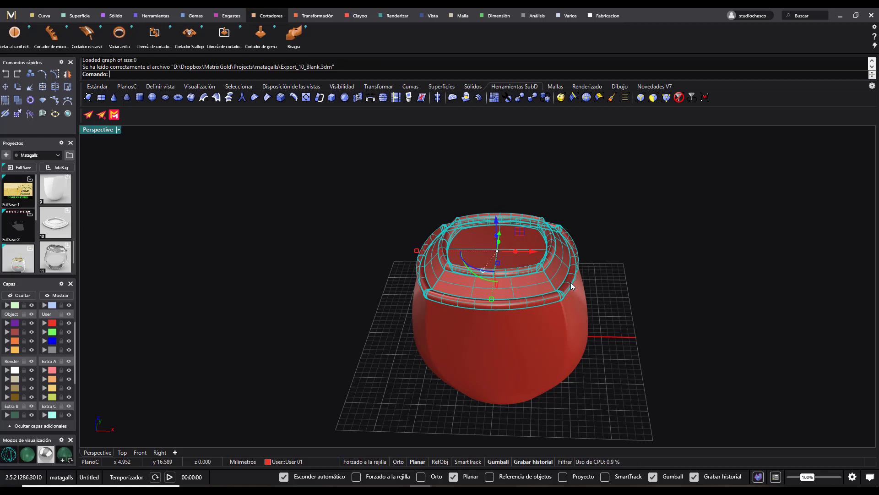
pyautogui.moveTo(571, 283); pyautogui.dragTo(584, 275, button='right')
# Step: Window-select all 30 surfaces of the blank and join them into one polysurface
pyautogui.click(548, 298)
pyautogui.moveTo(548, 297); pyautogui.dragTo(582, 280, button='right')
pyautogui.moveTo(710, 188); pyautogui.dragTo(479, 248)
pyautogui.click(480, 248)
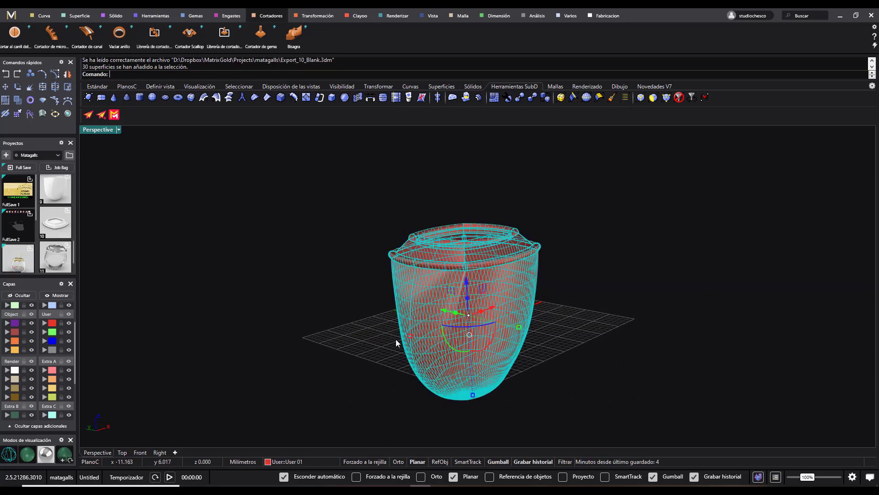
pyautogui.press('Return')
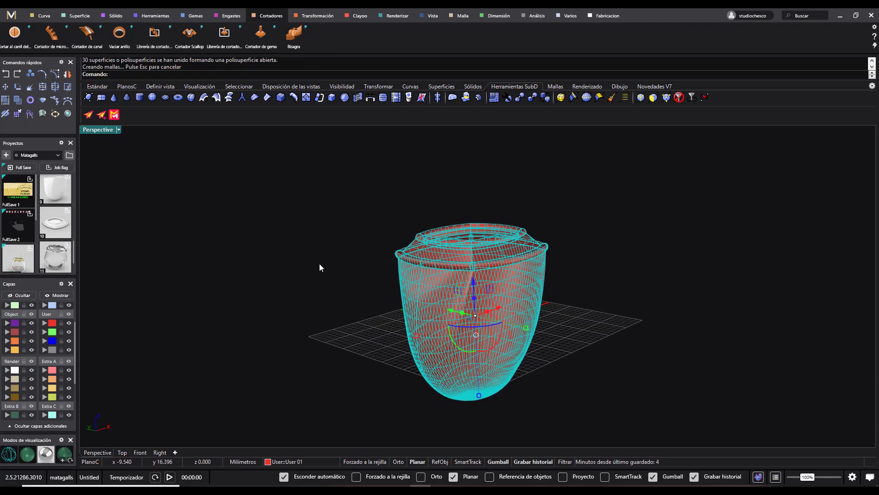
pyautogui.click(15, 33)
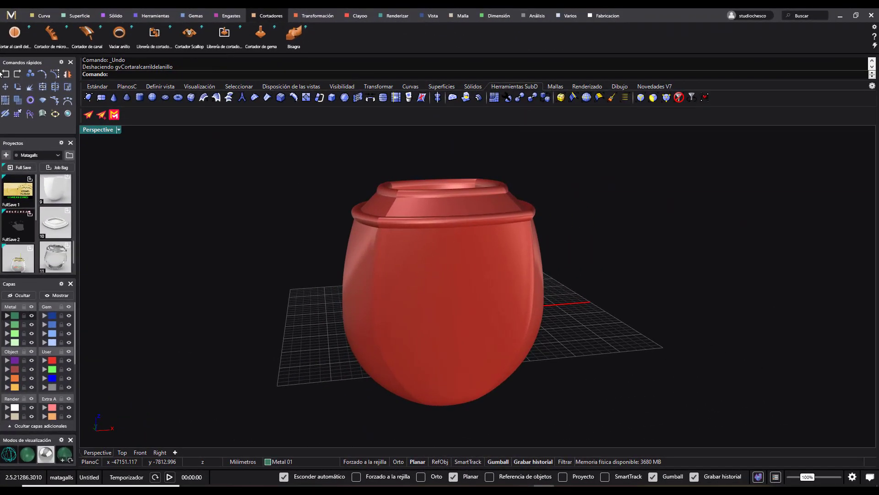
# Step: Run Cortar al carril del anillo on the blank, accepting the default parameters, and view the ring from below
pyautogui.click(14, 33)
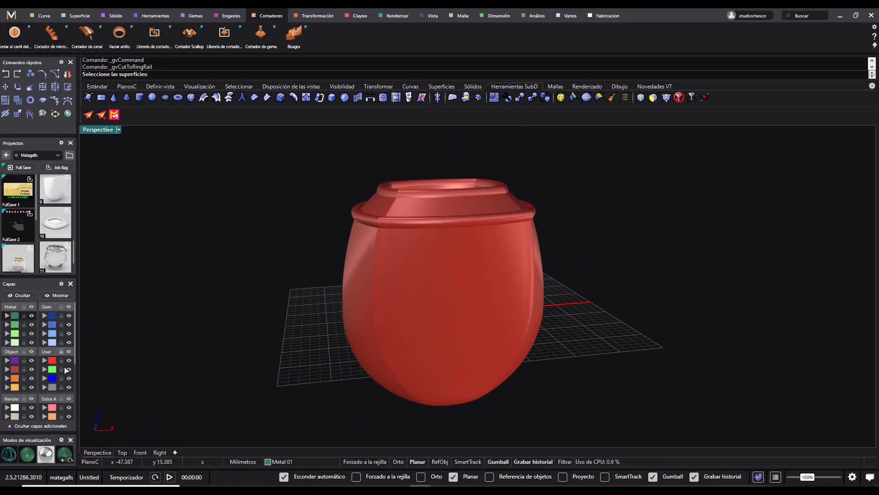
pyautogui.click(444, 222)
pyautogui.press('Return')
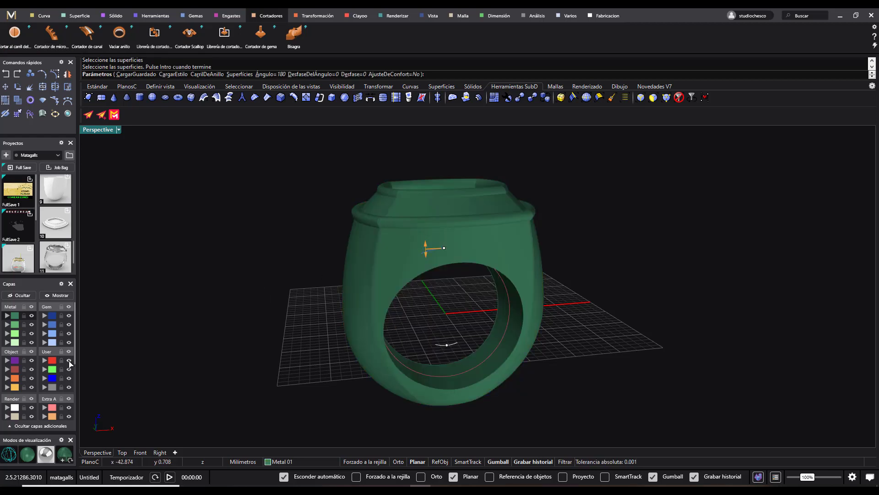
pyautogui.press('Return')
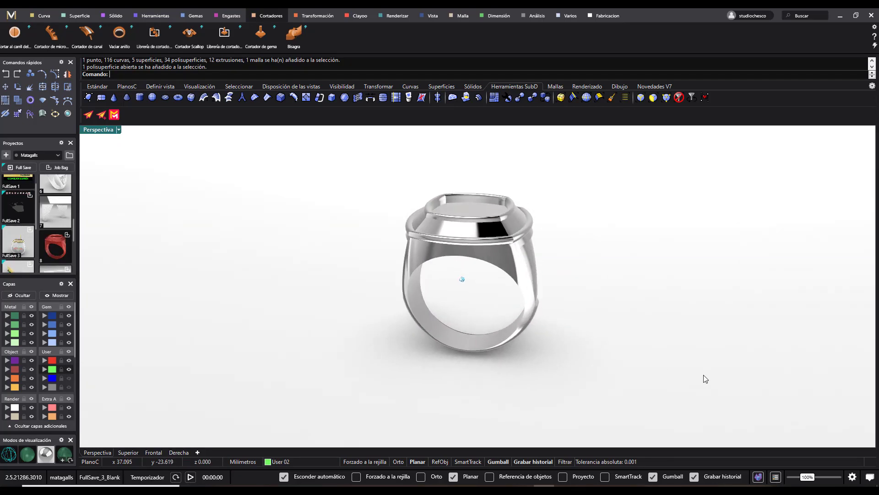
pyautogui.moveTo(705, 379); pyautogui.dragTo(648, 349, button='right')
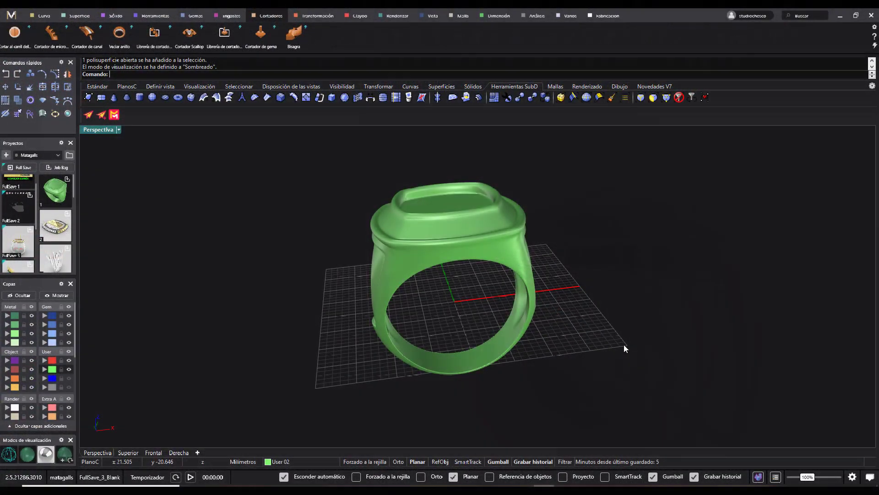
# Step: Orbit to look down on the ring top and window-select the 39 lettering curves on the bezel
pyautogui.moveTo(624, 345); pyautogui.dragTo(351, 260, button='right')
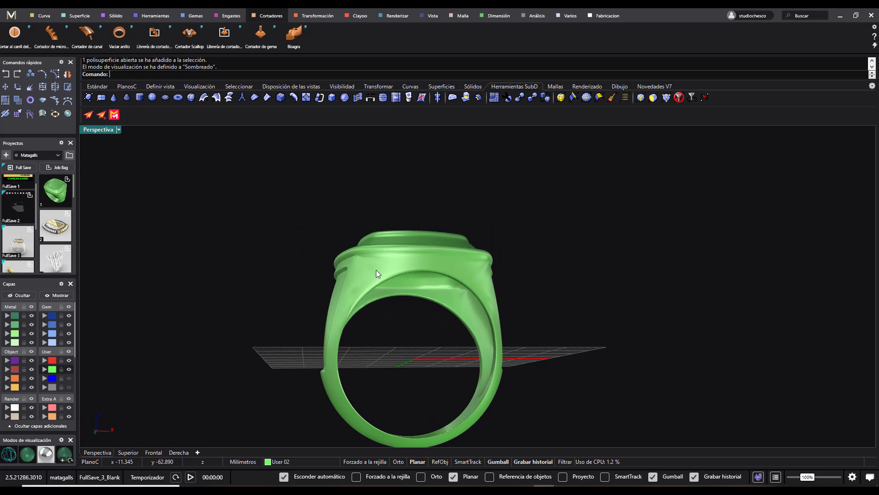
pyautogui.moveTo(376, 270); pyautogui.dragTo(537, 306, button='right')
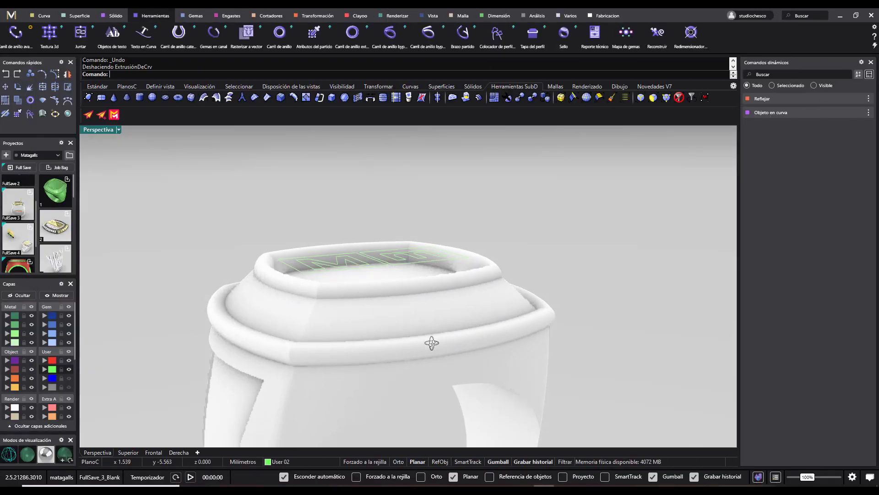
pyautogui.moveTo(430, 343); pyautogui.dragTo(271, 212, button='right')
pyautogui.moveTo(271, 211); pyautogui.dragTo(411, 265)
pyautogui.moveTo(485, 290); pyautogui.dragTo(486, 292)
pyautogui.moveTo(485, 292)
pyautogui.mouseDown(button='right')
pyautogui.moveTo(465, 274)
pyautogui.moveTo(482, 287)
pyautogui.mouseUp(button='right')
# Step: Drop the outer closed curve from the selection and extrude the Mm lettering curves into raised blocks
pyautogui.keyDown('ctrl'); pyautogui.click(419, 274); pyautogui.keyUp('ctrl')
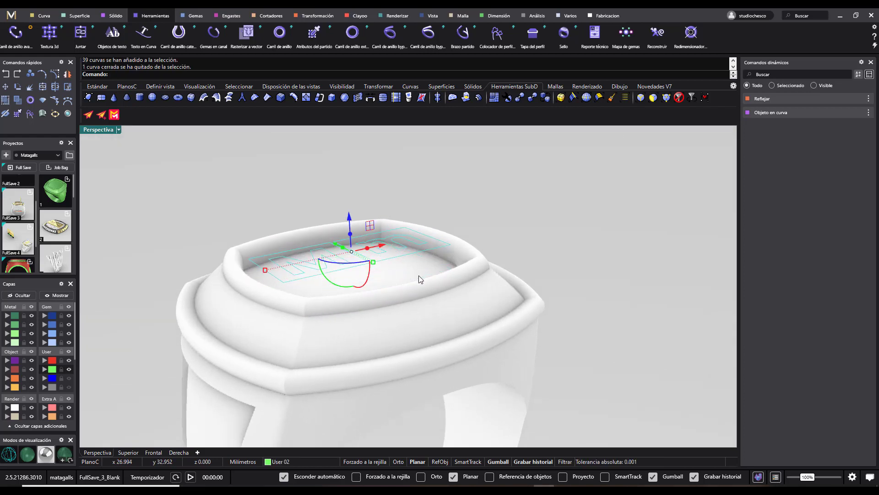
pyautogui.press('Return')
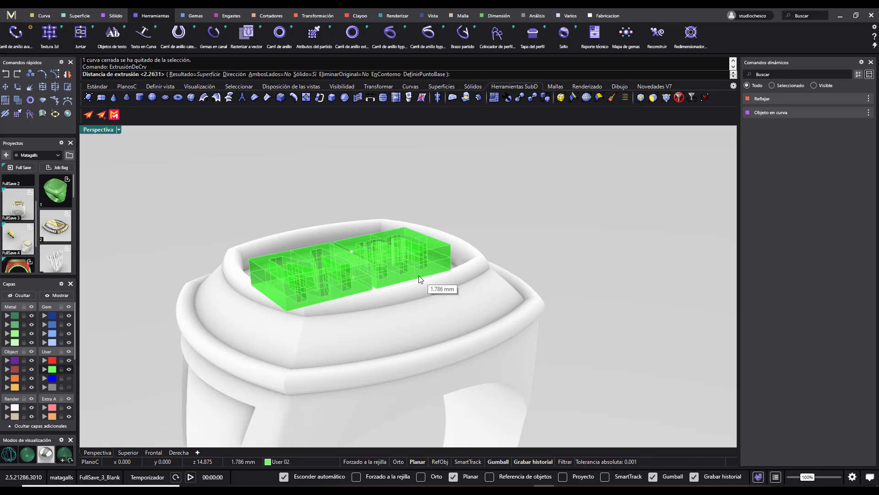
pyautogui.click(432, 280)
pyautogui.click(587, 226)
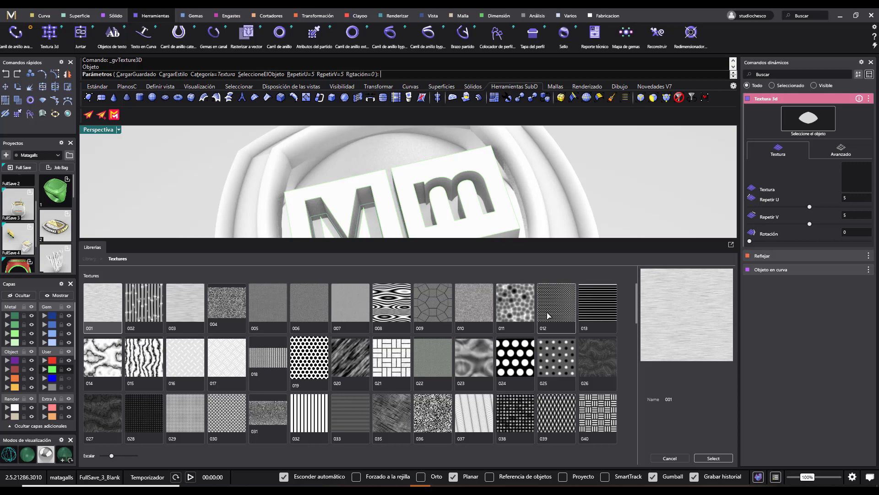
# Step: Apply 3D texture 039 to the bezel top with Repetir U/V 2 and a finer Resolución Malla
pyautogui.click(547, 406)
pyautogui.click(714, 458)
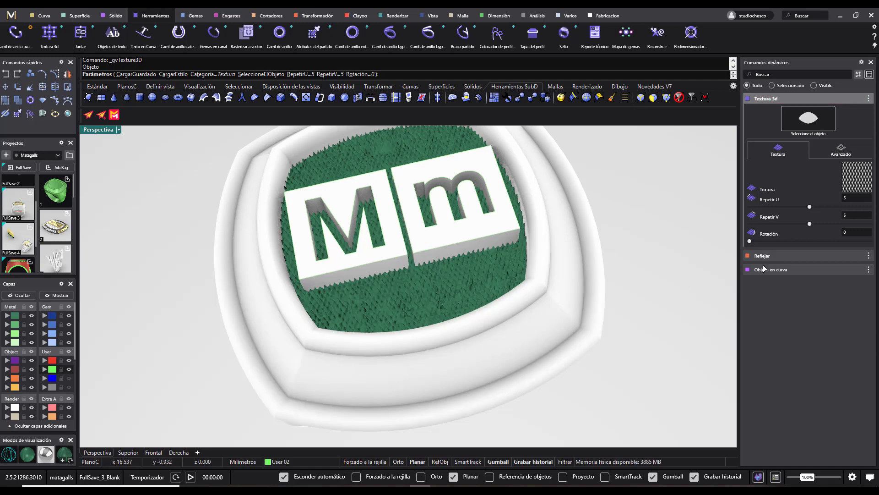
pyautogui.moveTo(810, 207); pyautogui.dragTo(777, 225)
pyautogui.moveTo(460, 302)
pyautogui.mouseDown(button='right')
pyautogui.moveTo(490, 291)
pyautogui.moveTo(365, 298)
pyautogui.moveTo(488, 256)
pyautogui.moveTo(486, 281)
pyautogui.moveTo(402, 218)
pyautogui.moveTo(408, 243)
pyautogui.mouseUp(button='right')
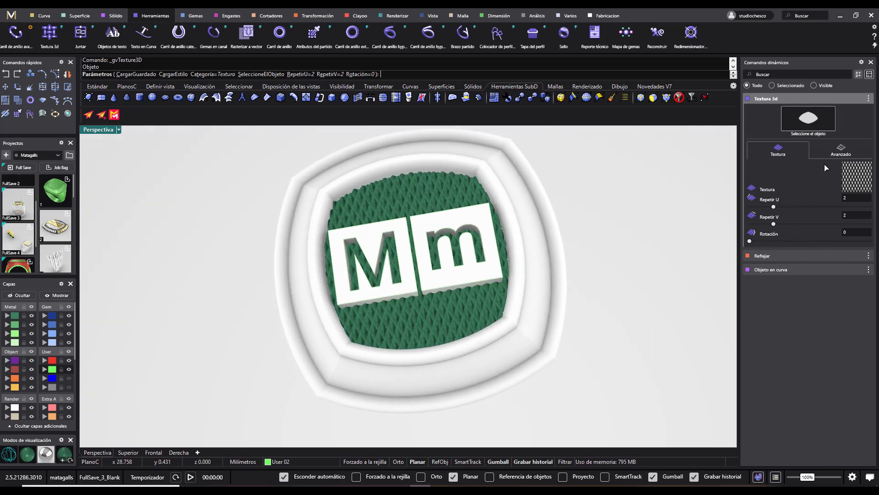
pyautogui.click(840, 150)
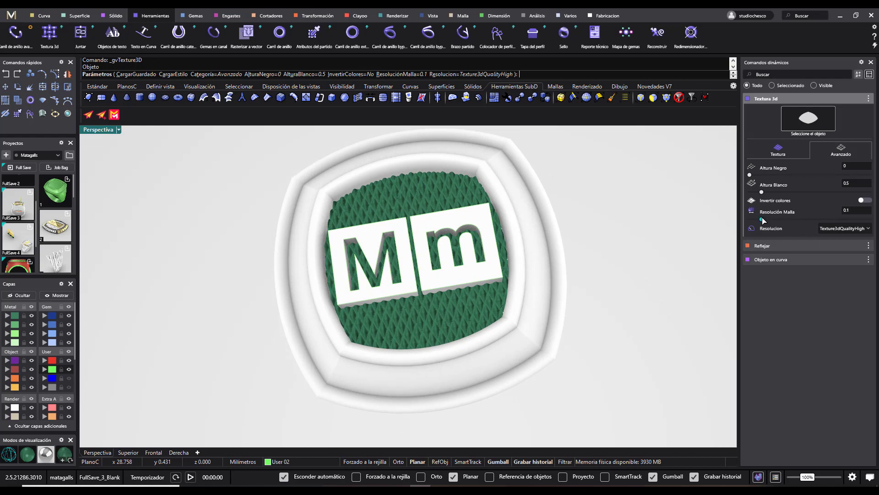
pyautogui.moveTo(865, 223); pyautogui.dragTo(870, 220)
pyautogui.moveTo(606, 277); pyautogui.dragTo(411, 333, button='right')
pyautogui.press('Return')
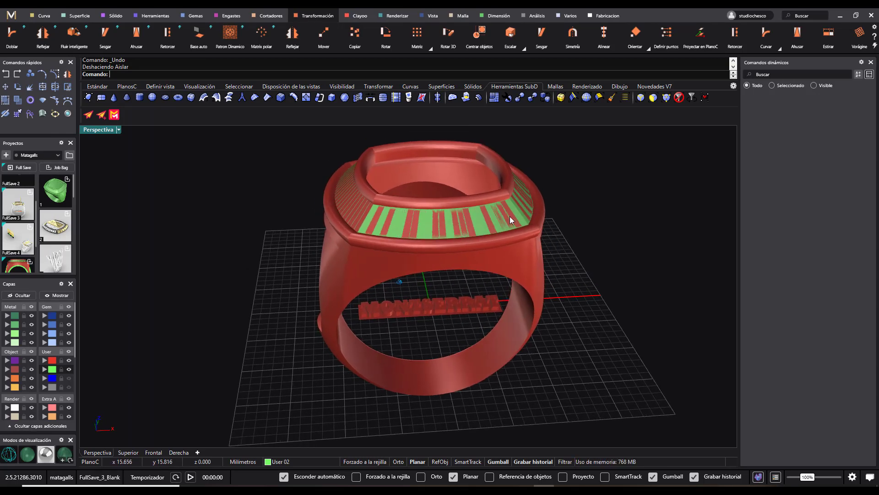
# Step: Select the green band plus the MONTSERRAT text and its base, and isolate them
pyautogui.click(510, 216)
pyautogui.click(541, 241)
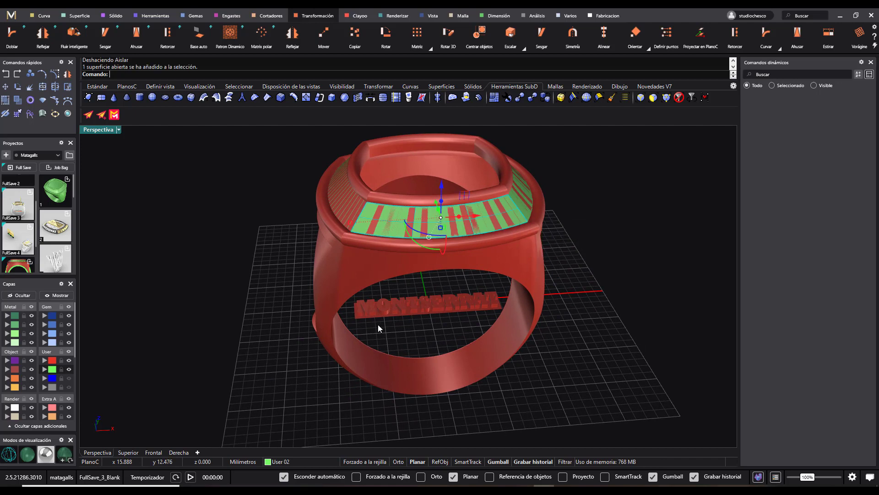
pyautogui.keyDown('shift'); pyautogui.moveTo(499, 288); pyautogui.dragTo(355, 304); pyautogui.keyUp('shift')
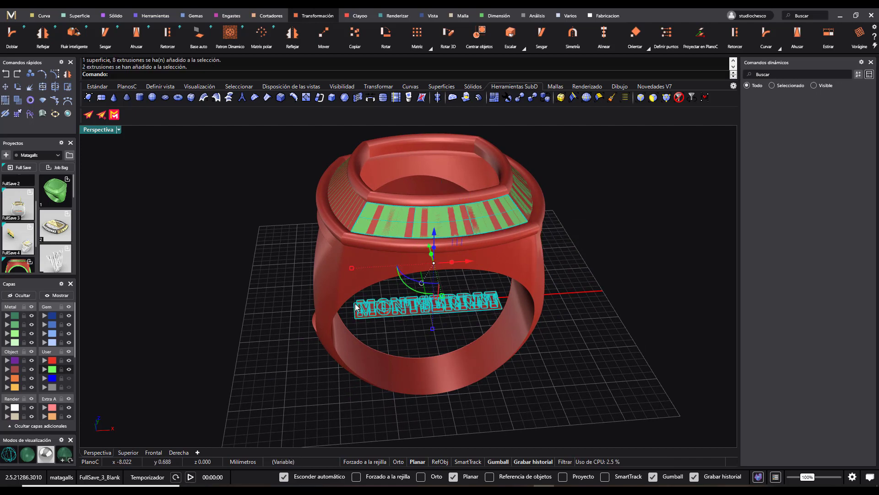
pyautogui.hotkey('ctrl', 'shift', 'h')
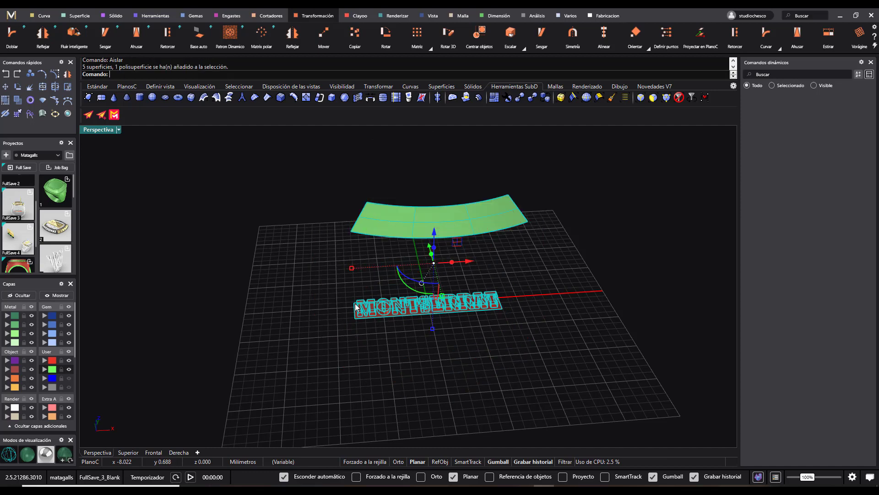
pyautogui.moveTo(502, 311); pyautogui.dragTo(518, 325, button='right')
pyautogui.click(518, 325)
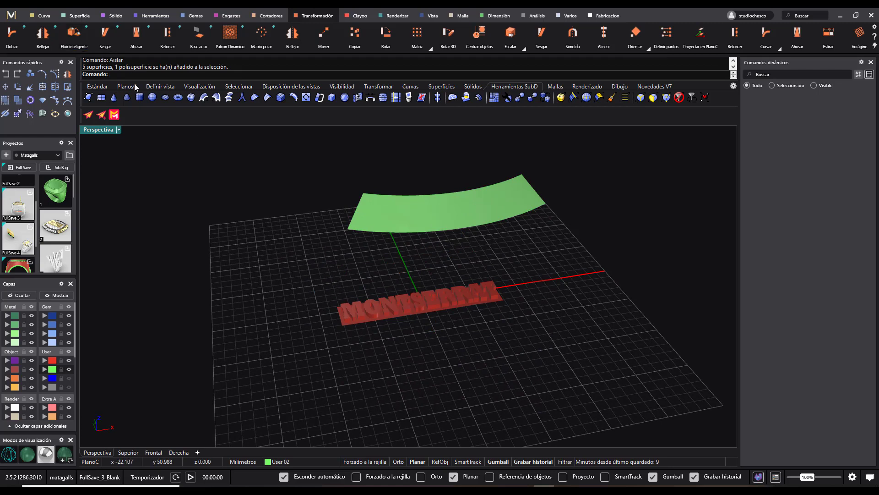
# Step: Flow the MONTSERRAT text onto the curved band with Flujo inteligente, enabling Transponer UV and Voltear U
pyautogui.click(71, 37)
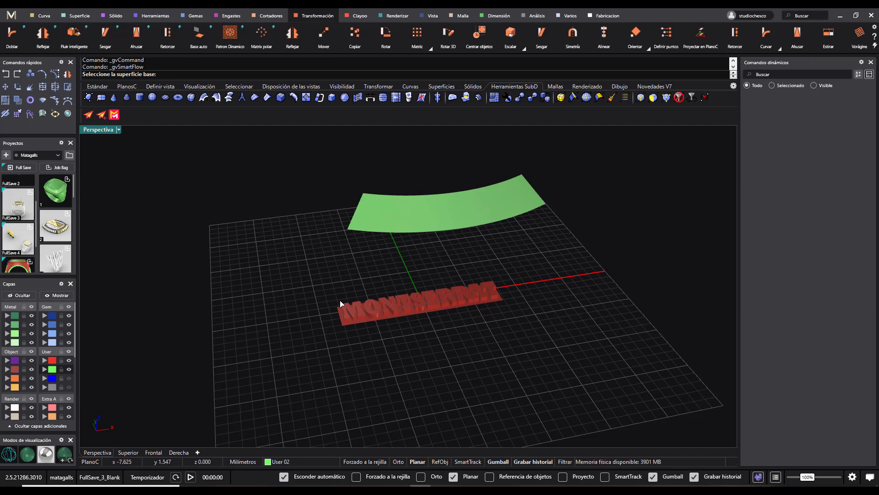
pyautogui.scroll(3, 339, 312)
pyautogui.click(339, 317)
pyautogui.scroll(-3, 337, 298)
pyautogui.moveTo(332, 247); pyautogui.dragTo(589, 327)
pyautogui.scroll(-3, 418, 274)
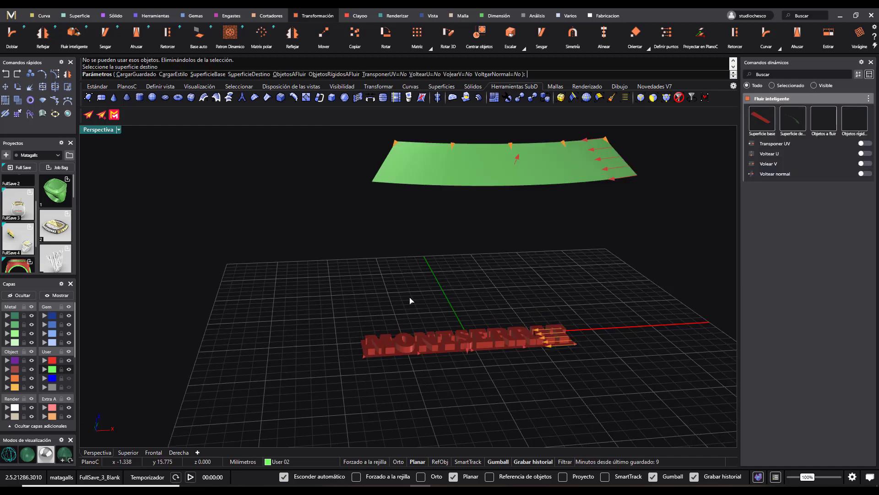
pyautogui.click(418, 350)
pyautogui.rightClick(426, 332)
pyautogui.moveTo(471, 265); pyautogui.dragTo(555, 274, button='right')
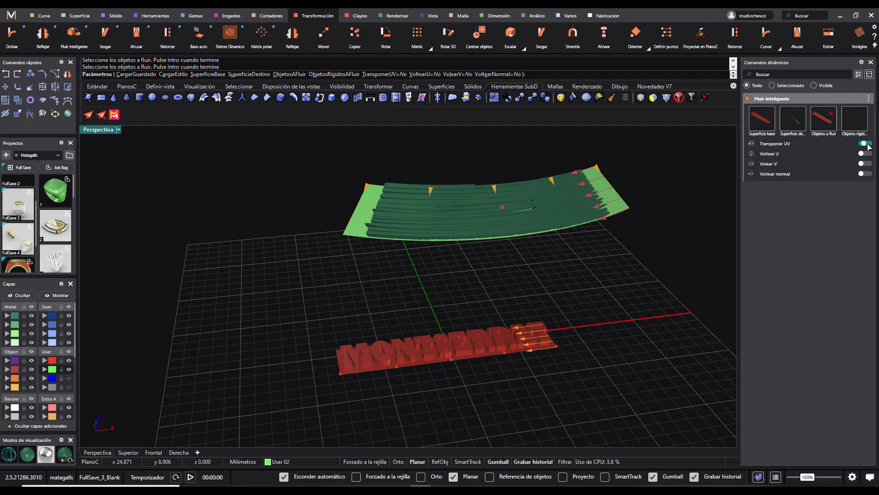
pyautogui.click(865, 143)
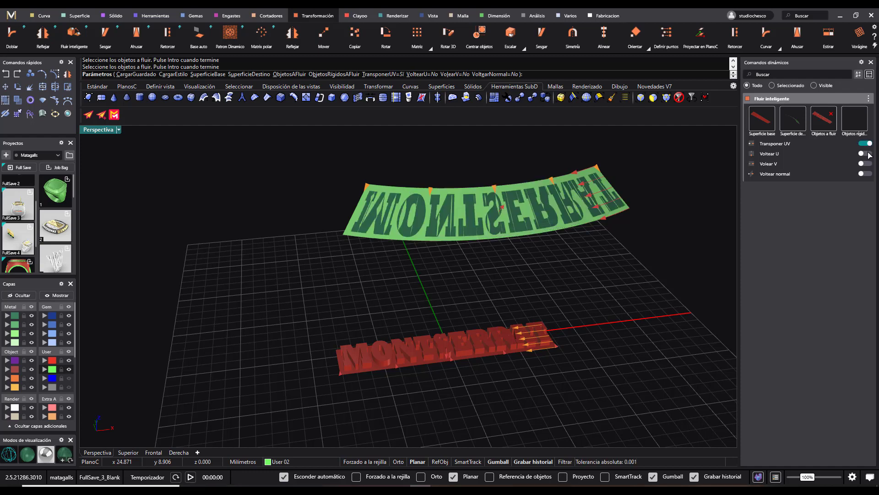
pyautogui.click(867, 154)
pyautogui.moveTo(664, 275); pyautogui.dragTo(647, 250, button='right')
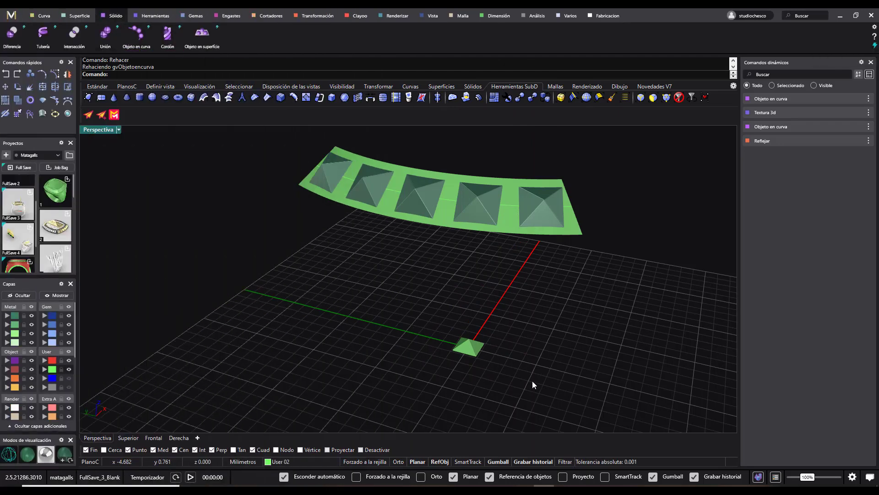
# Step: Run Objeto en curva along the band's curve with the green pyramid as object and the band as destination
pyautogui.moveTo(508, 352)
pyautogui.mouseDown(button='right')
pyautogui.moveTo(524, 366)
pyautogui.moveTo(496, 341)
pyautogui.mouseUp(button='right')
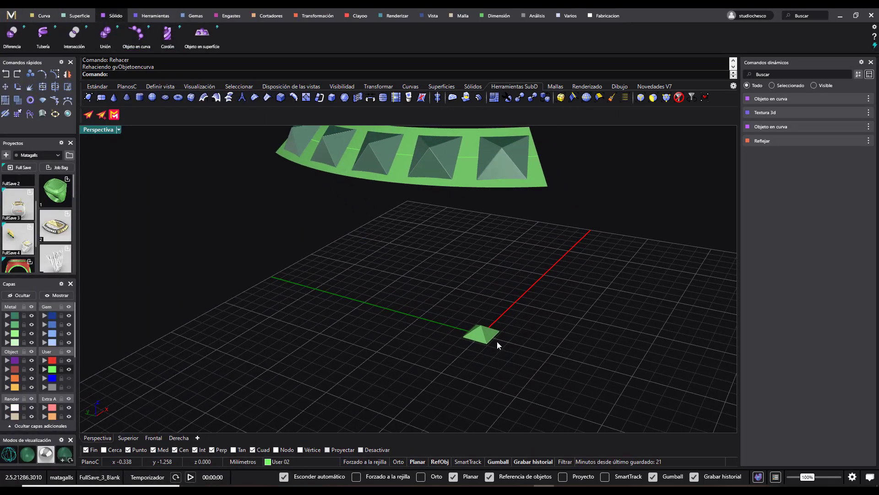
pyautogui.moveTo(499, 212); pyautogui.dragTo(456, 188, button='right')
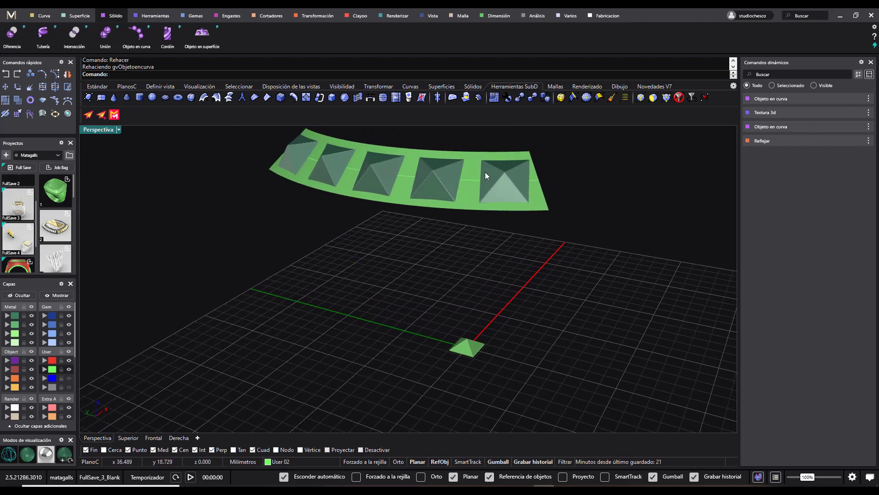
pyautogui.moveTo(505, 177); pyautogui.dragTo(378, 196, button='right')
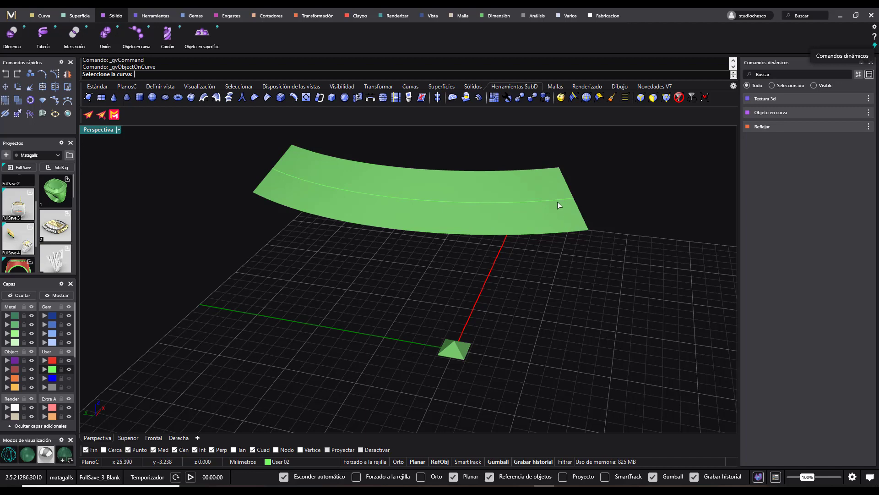
pyautogui.click(557, 202)
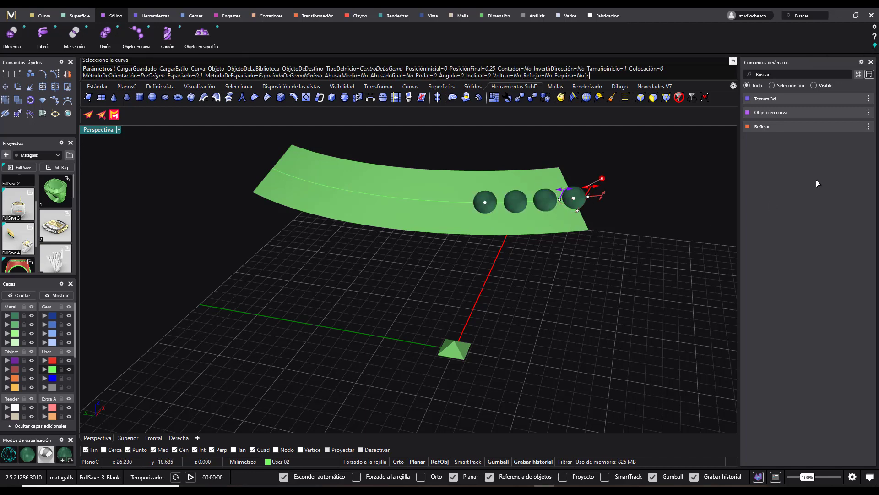
pyautogui.click(810, 120)
pyautogui.click(455, 352)
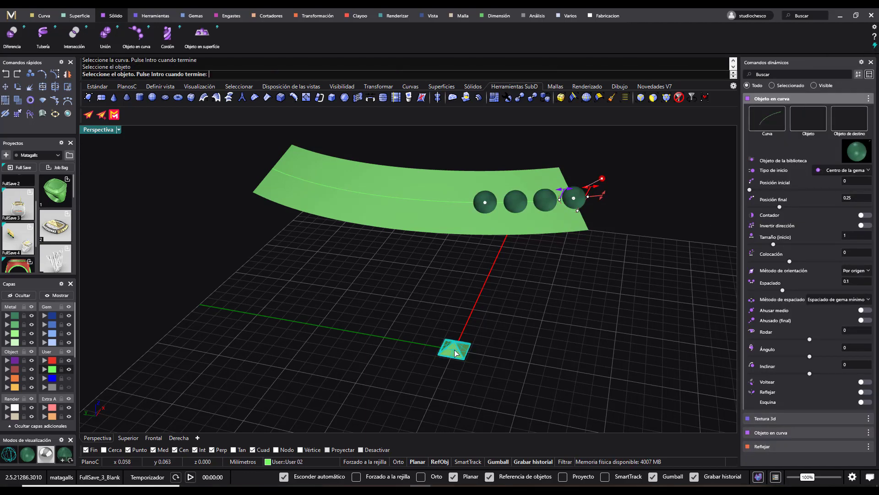
pyautogui.click(479, 237)
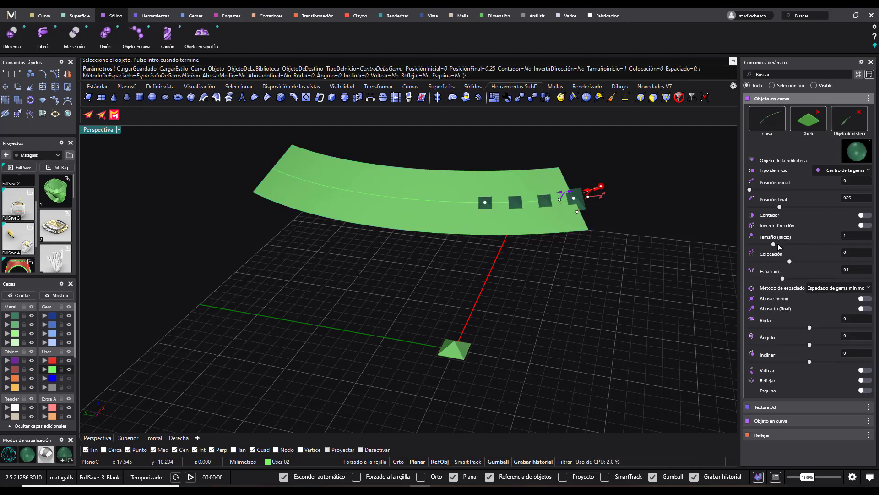
# Step: Enlarge the pyramids, start the row at 0.5, enable Reflejar, and sink them onto the band
pyautogui.moveTo(790, 262); pyautogui.dragTo(875, 262)
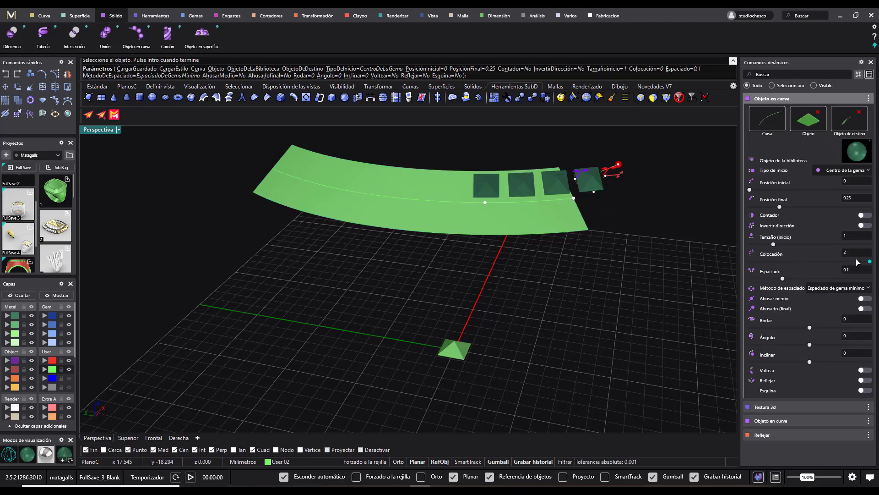
pyautogui.moveTo(774, 245); pyautogui.dragTo(794, 246)
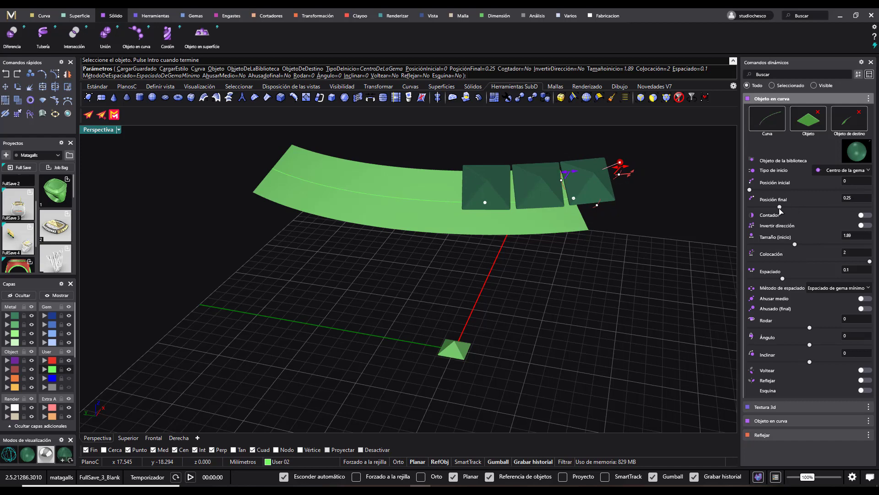
pyautogui.moveTo(779, 207); pyautogui.dragTo(870, 207)
pyautogui.moveTo(750, 190); pyautogui.dragTo(808, 190)
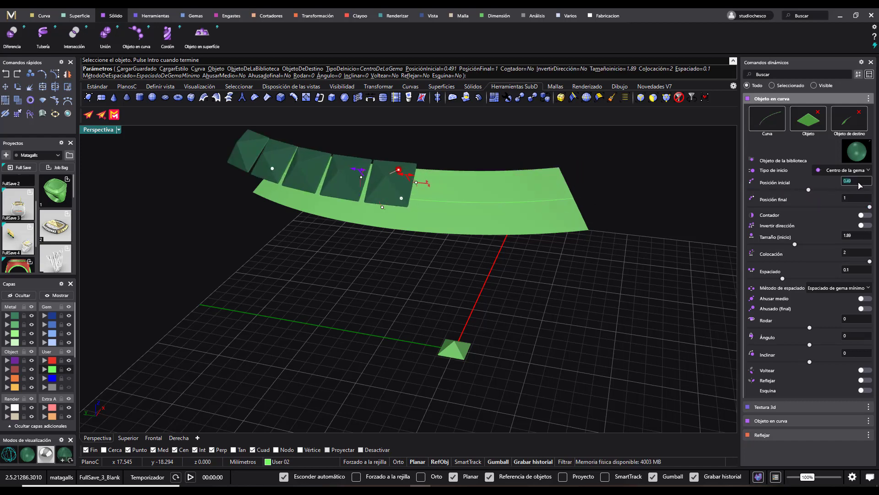
pyautogui.press('Return')
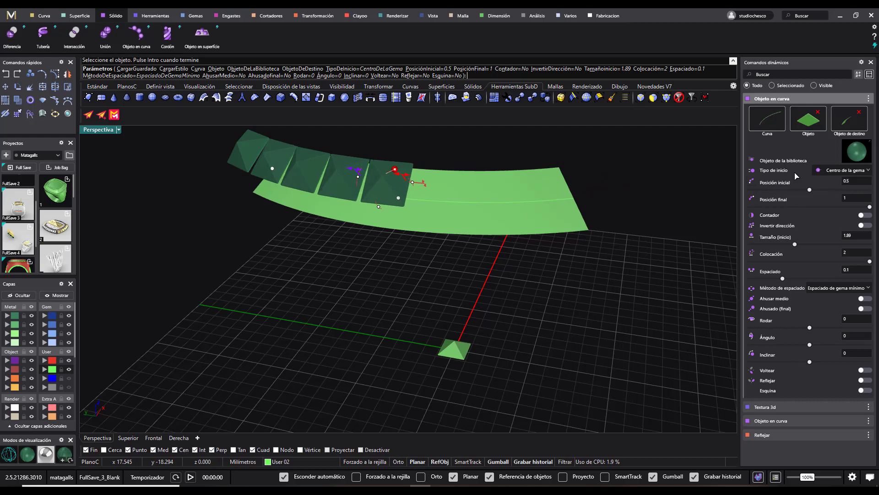
pyautogui.click(867, 380)
pyautogui.moveTo(285, 197); pyautogui.dragTo(346, 175, button='right')
pyautogui.moveTo(410, 211); pyautogui.dragTo(403, 248)
pyautogui.moveTo(268, 245); pyautogui.dragTo(164, 257, button='right')
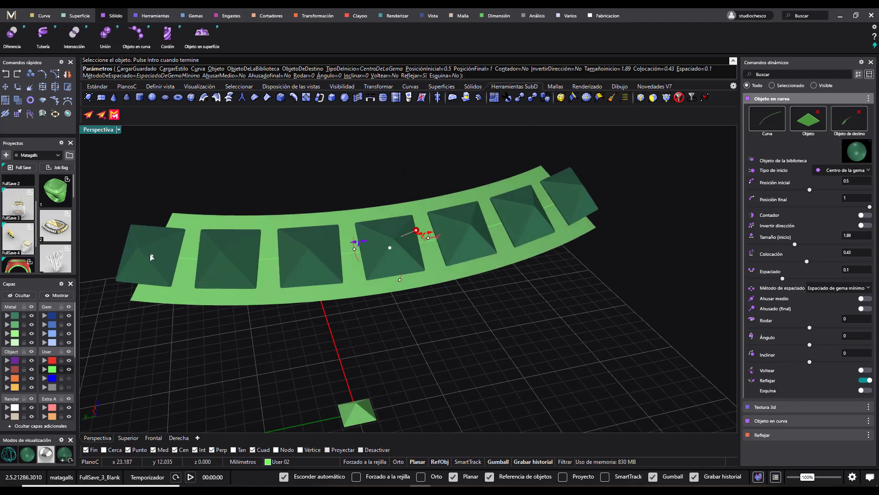
pyautogui.moveTo(156, 254); pyautogui.dragTo(196, 272)
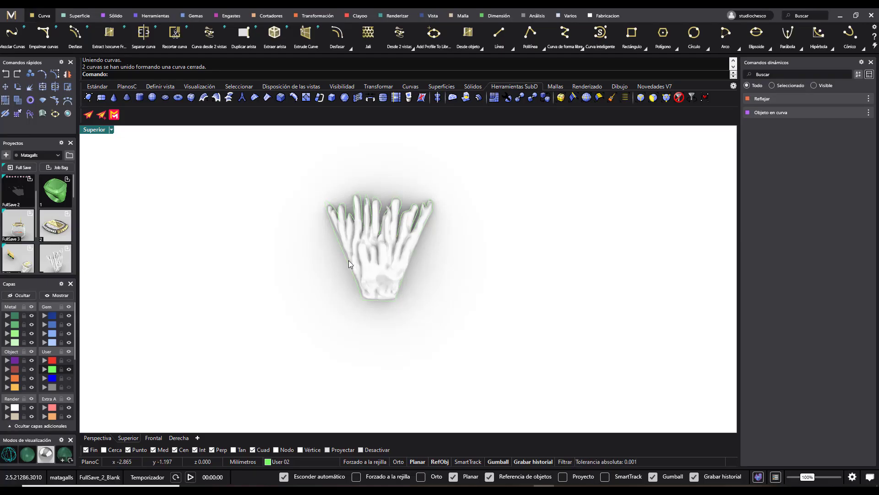
# Step: Move the hand-shaped relief mesh right with the gumball X arrow and select the closed outline curve left behind
pyautogui.moveTo(400, 264); pyautogui.dragTo(410, 285, button='right')
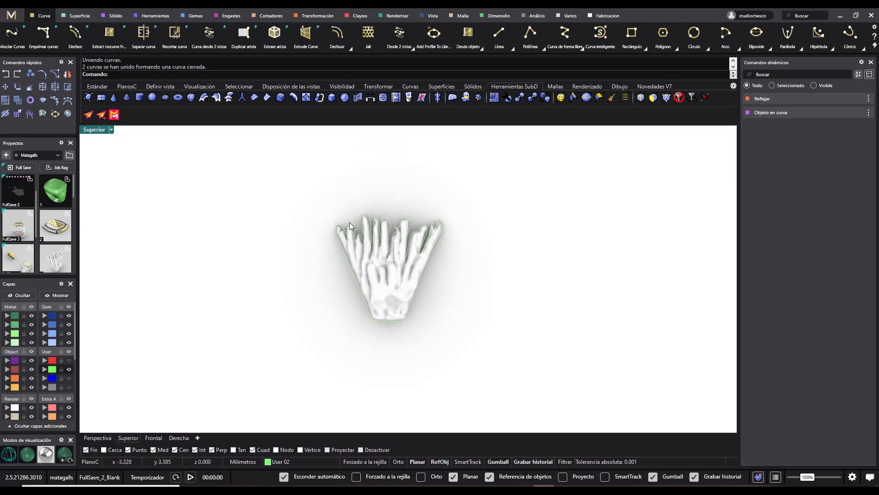
pyautogui.click(397, 279)
pyautogui.moveTo(428, 267)
pyautogui.mouseDown()
pyautogui.moveTo(600, 270)
pyautogui.moveTo(421, 275)
pyautogui.mouseUp()
pyautogui.click(398, 266)
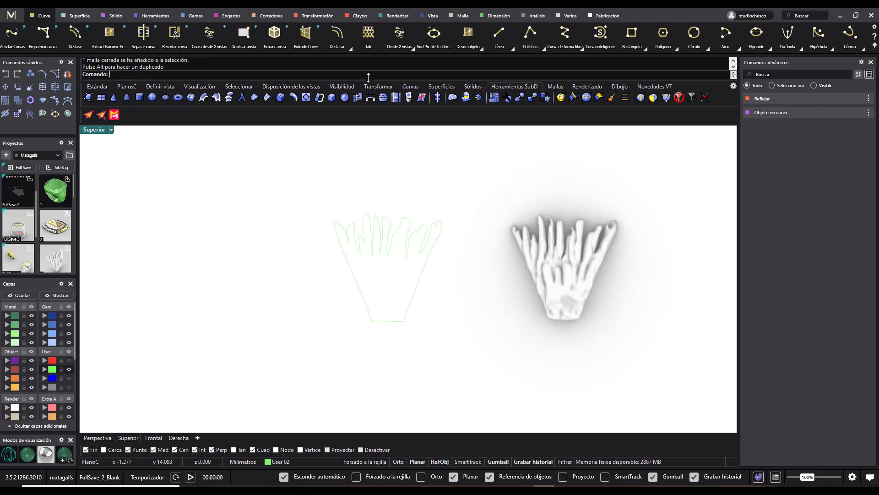
pyautogui.moveTo(483, 180); pyautogui.dragTo(310, 272)
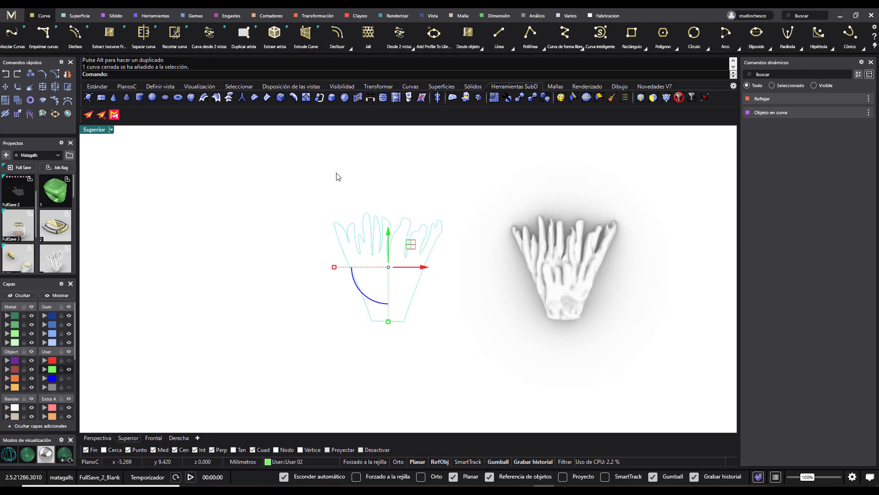
pyautogui.click(357, 17)
# Step: Emboss the closed hand outline with Clayoo Emboss and accept it to build the relief mesh
pyautogui.click(235, 42)
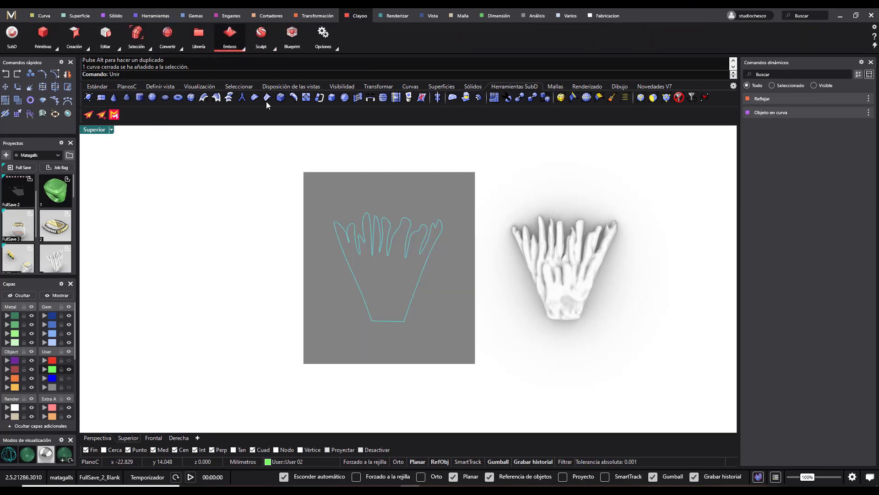
pyautogui.moveTo(435, 163); pyautogui.dragTo(640, 155)
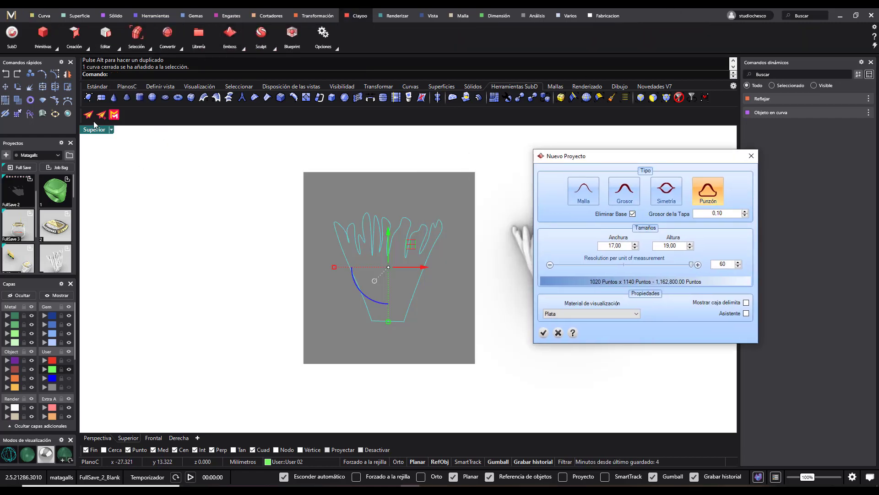
pyautogui.doubleClick(92, 130)
pyautogui.doubleClick(431, 131)
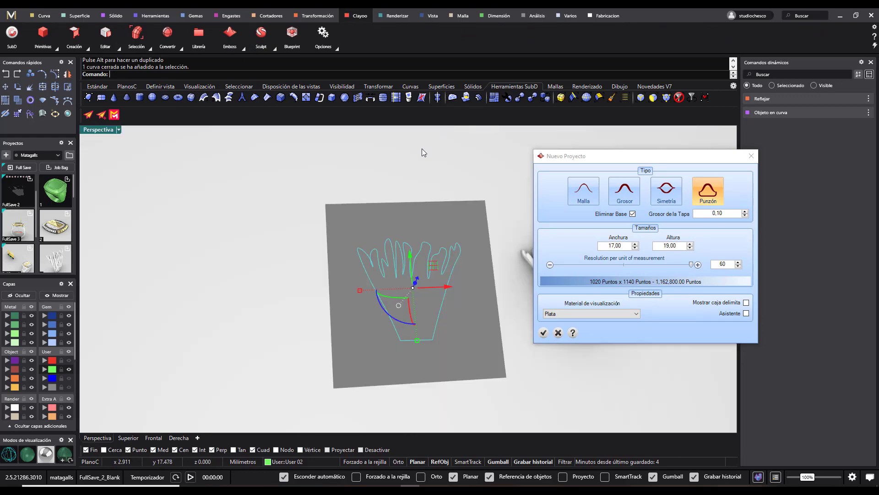
pyautogui.moveTo(430, 289); pyautogui.dragTo(573, 433, button='right')
pyautogui.click(503, 463)
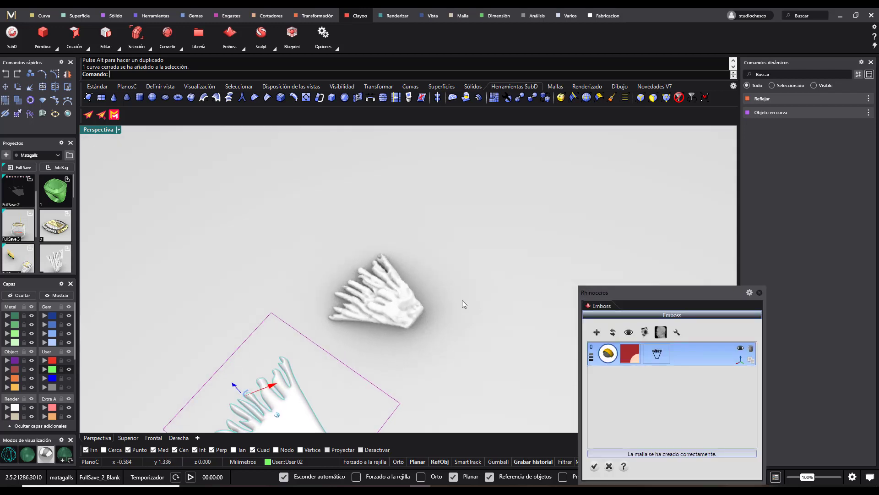
pyautogui.moveTo(463, 303); pyautogui.dragTo(308, 301, button='right')
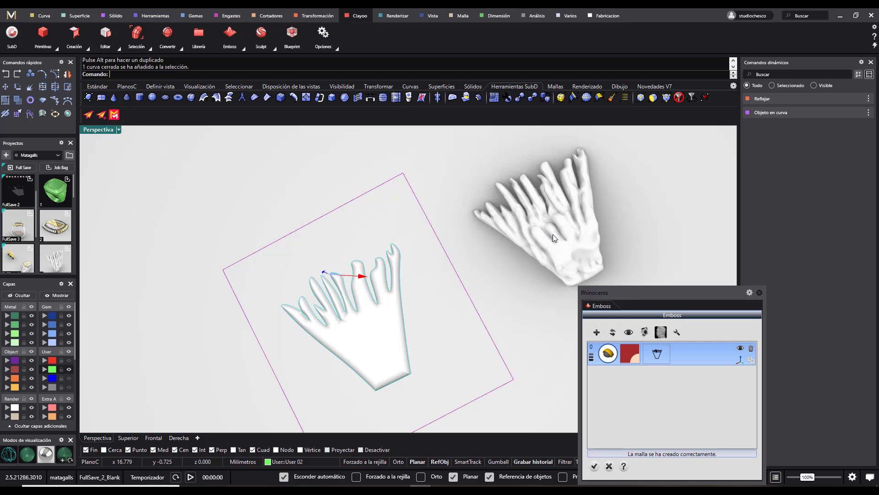
pyautogui.rightClick(428, 275)
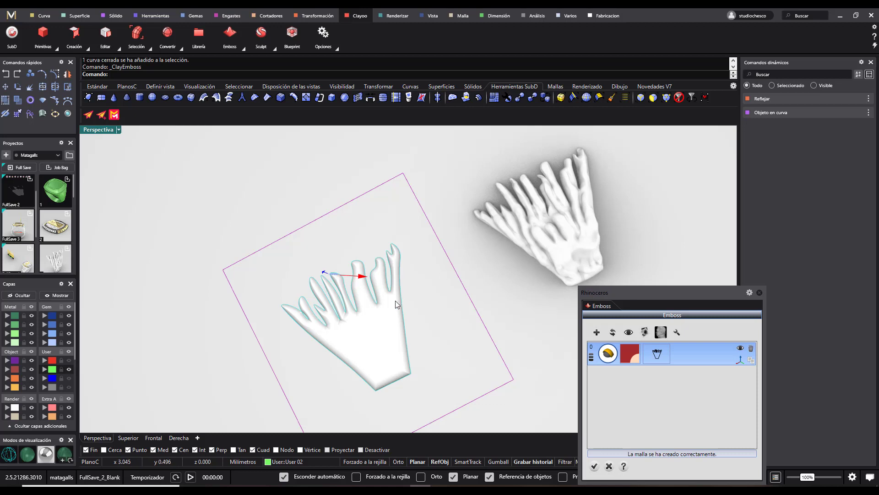
pyautogui.click(593, 466)
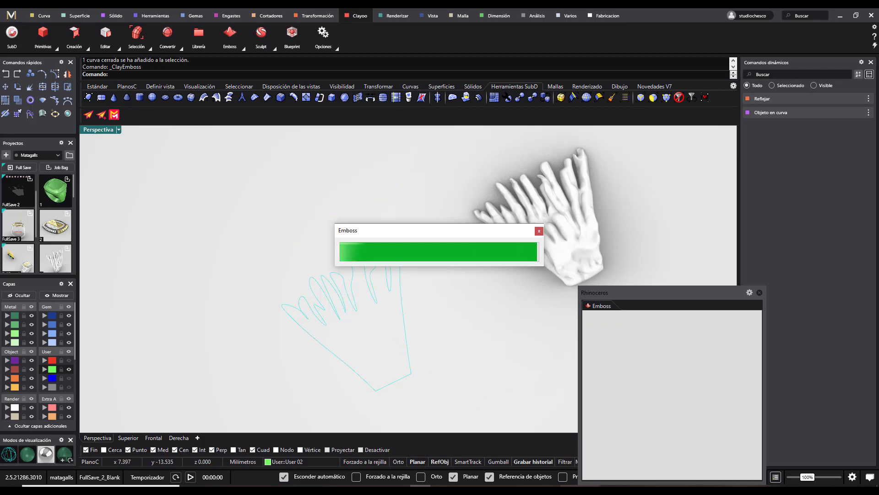
# Step: Carve grooves and ridges across the palm with the Radius 50, Intensity 50 sculpt brush
pyautogui.click(344, 137)
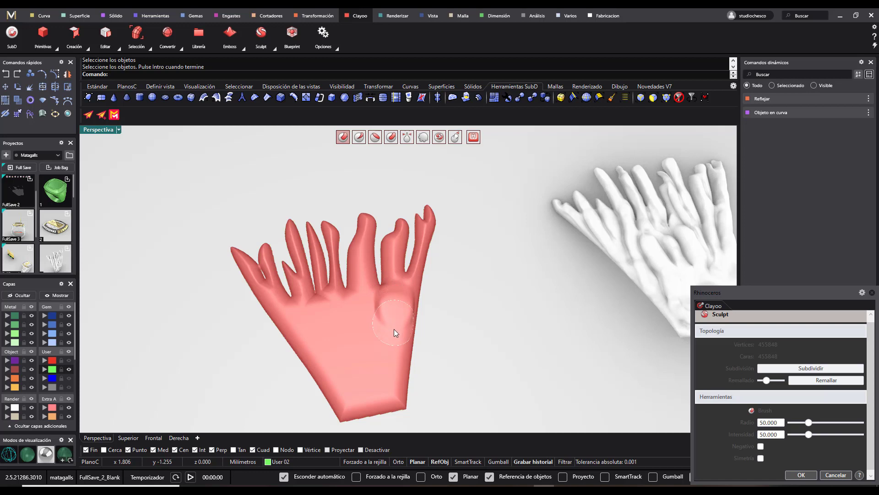
pyautogui.moveTo(392, 375); pyautogui.dragTo(387, 351)
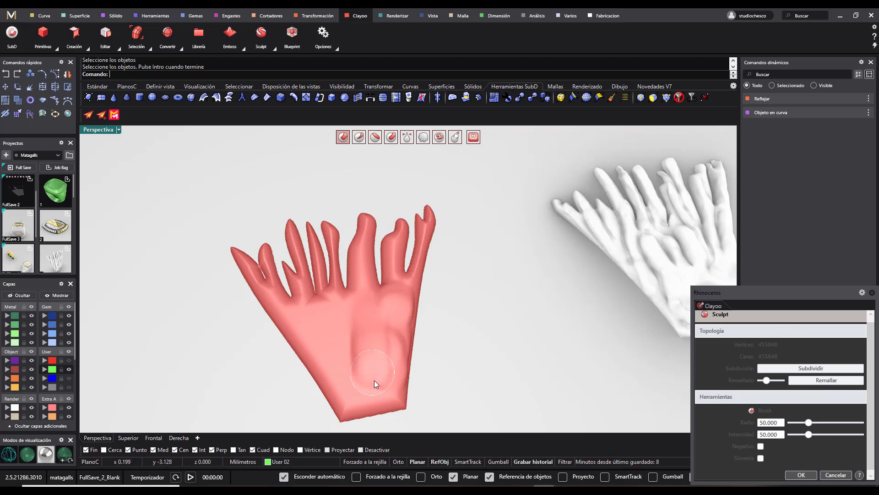
pyautogui.moveTo(365, 305)
pyautogui.mouseDown()
pyautogui.moveTo(363, 369)
pyautogui.moveTo(332, 318)
pyautogui.mouseUp()
pyautogui.moveTo(348, 385)
pyautogui.mouseDown()
pyautogui.moveTo(321, 328)
pyautogui.moveTo(330, 363)
pyautogui.moveTo(347, 330)
pyautogui.moveTo(339, 309)
pyautogui.mouseUp()
# Step: Apply the sculpt and orbit the ring to inspect the side relief and left opening
pyautogui.click(801, 474)
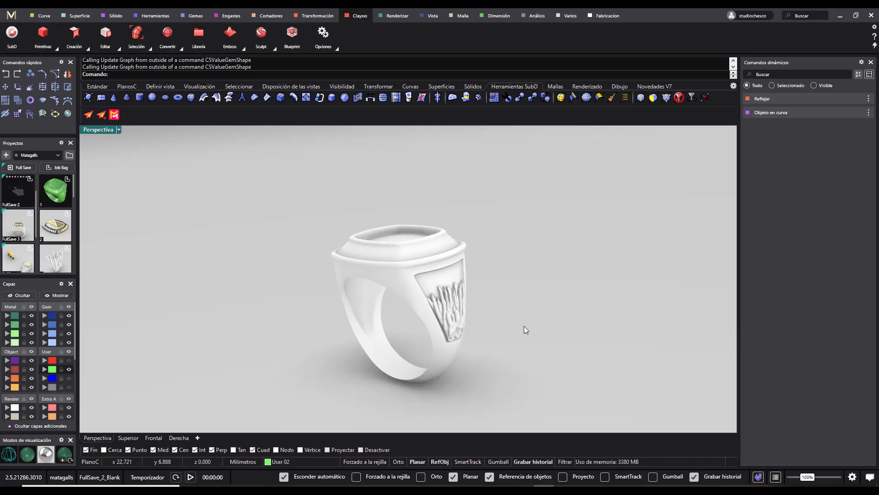
pyautogui.scroll(3, 484, 321)
pyautogui.moveTo(369, 367); pyautogui.dragTo(416, 336, button='right')
pyautogui.click(415, 336)
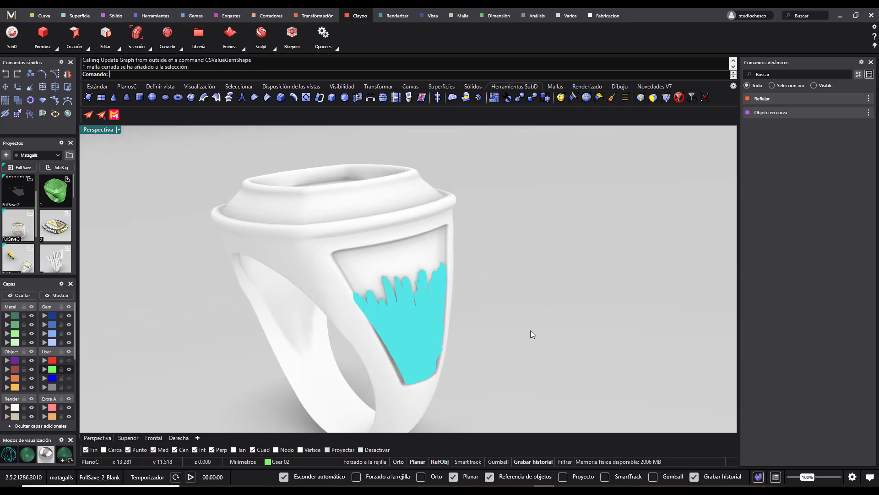
pyautogui.moveTo(563, 325); pyautogui.dragTo(386, 286, button='right')
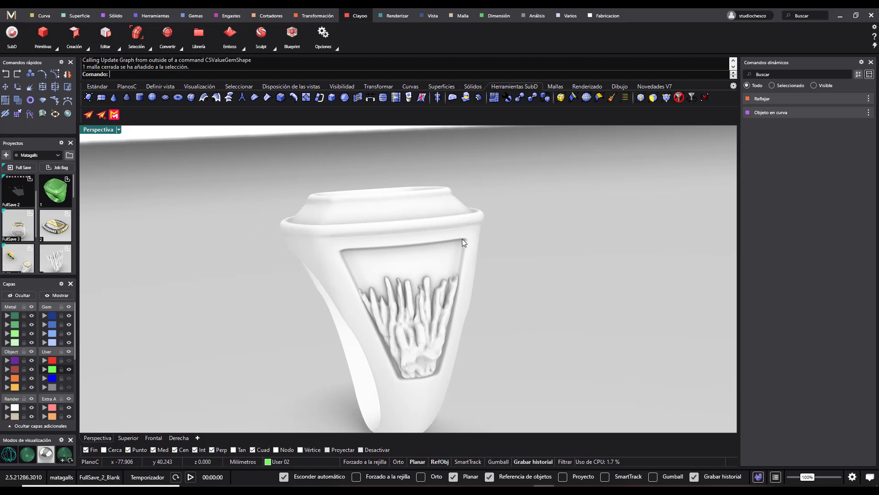
pyautogui.moveTo(361, 262); pyautogui.dragTo(393, 270, button='right')
pyautogui.scroll(-3, 55, 229)
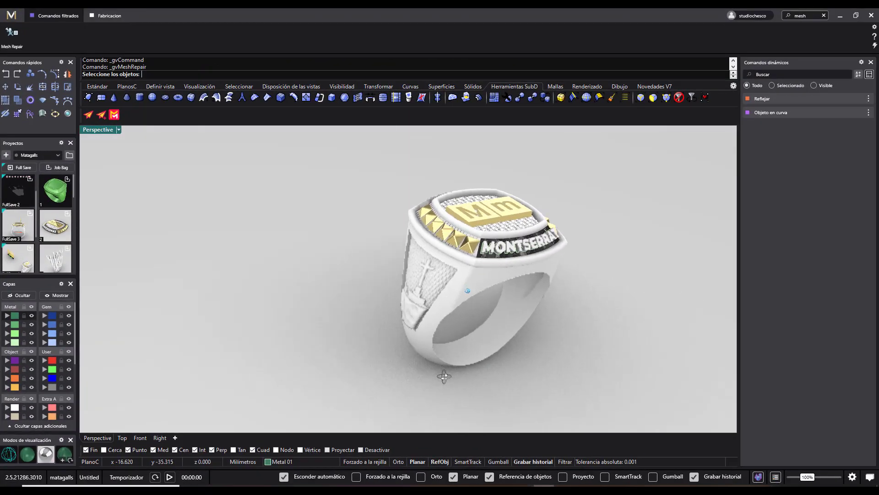
# Step: Run Mesh Repair on the ring and accept the default repair options
pyautogui.click(452, 272)
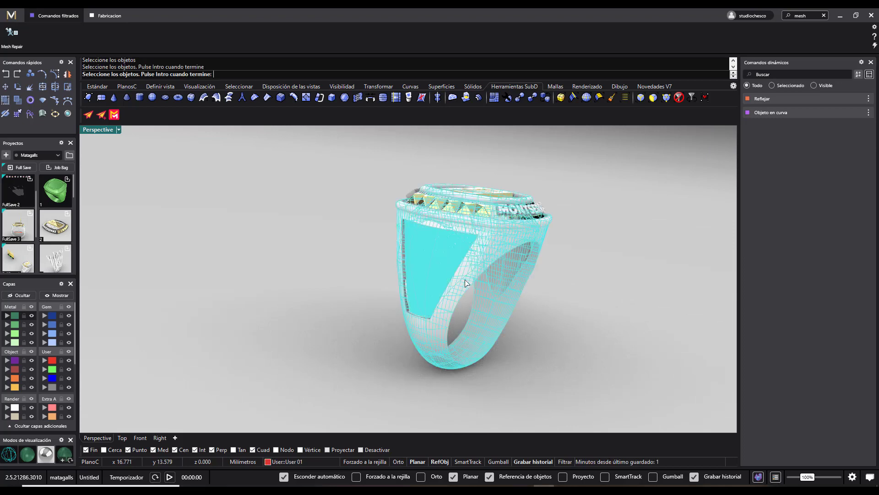
pyautogui.moveTo(612, 265); pyautogui.dragTo(392, 279, button='right')
pyautogui.press('Return')
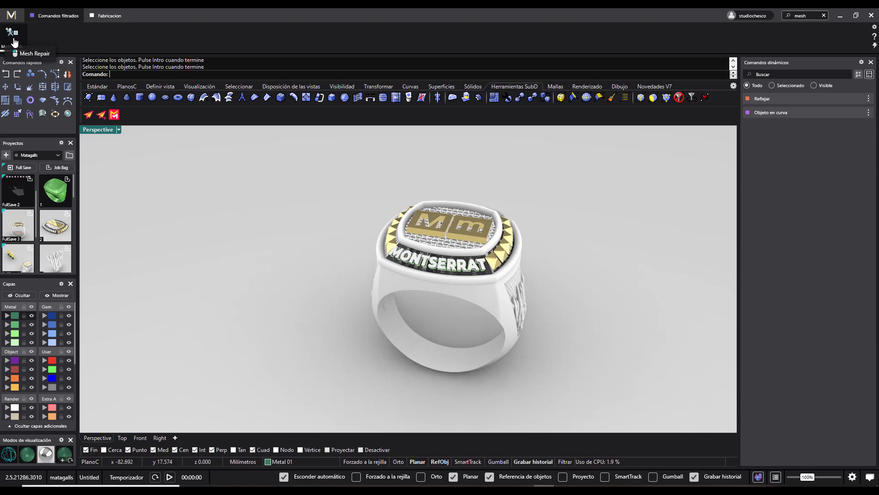
pyautogui.click(13, 36)
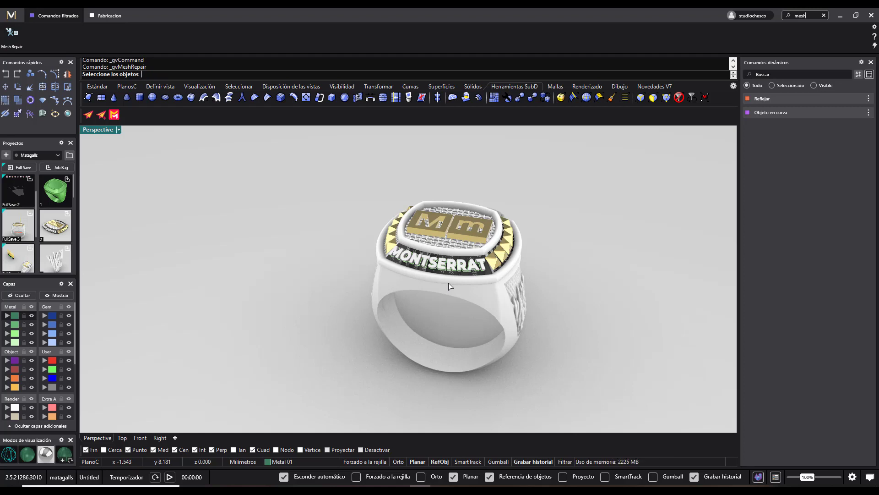
pyautogui.click(449, 286)
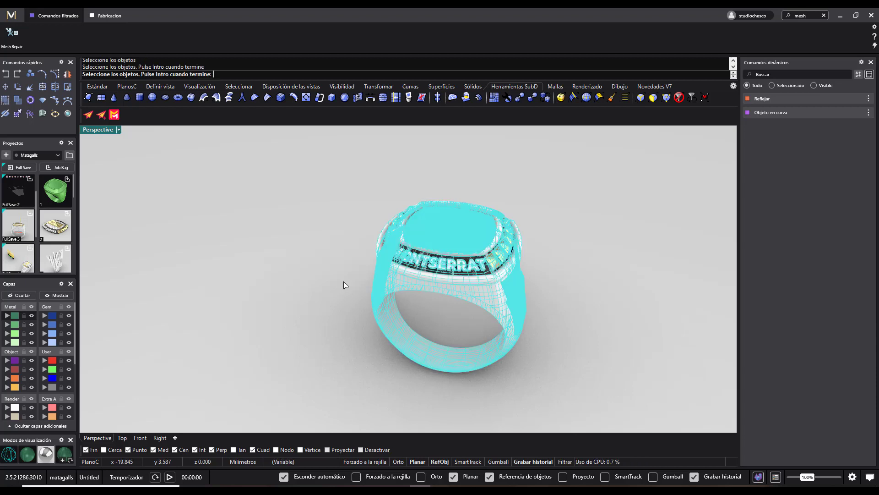
pyautogui.press('Return')
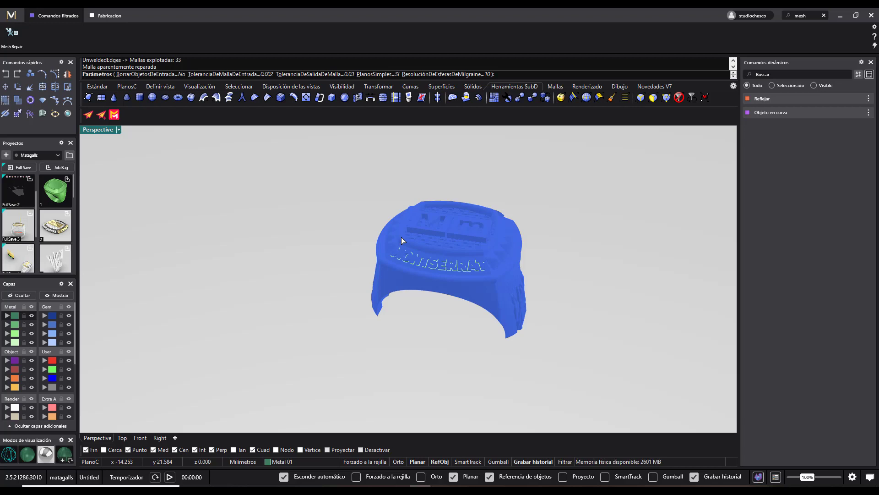
pyautogui.press('Return')
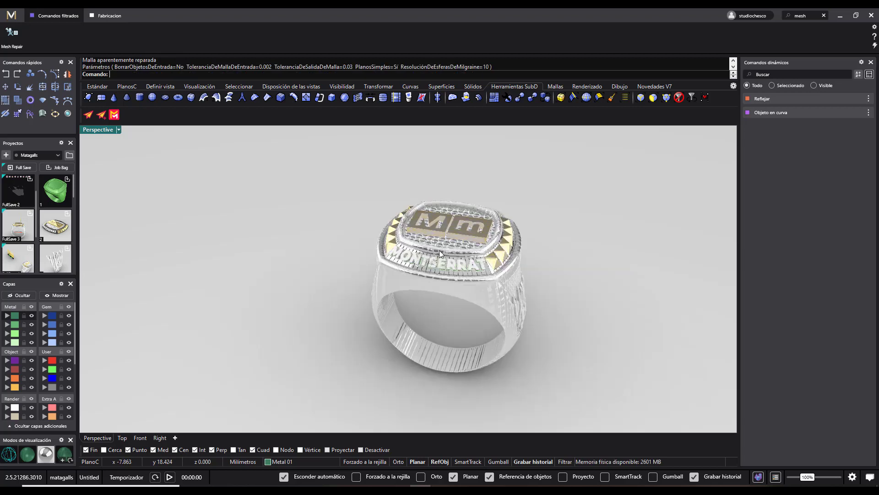
# Step: Move the repaired ring mesh to the right of the original ring
pyautogui.click(454, 260)
pyautogui.click(480, 284)
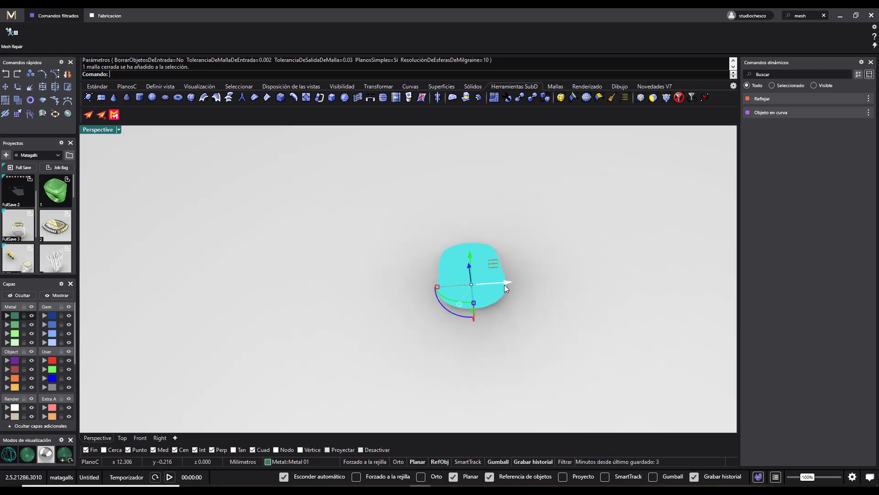
pyautogui.moveTo(504, 281); pyautogui.dragTo(623, 297)
pyautogui.click(623, 297)
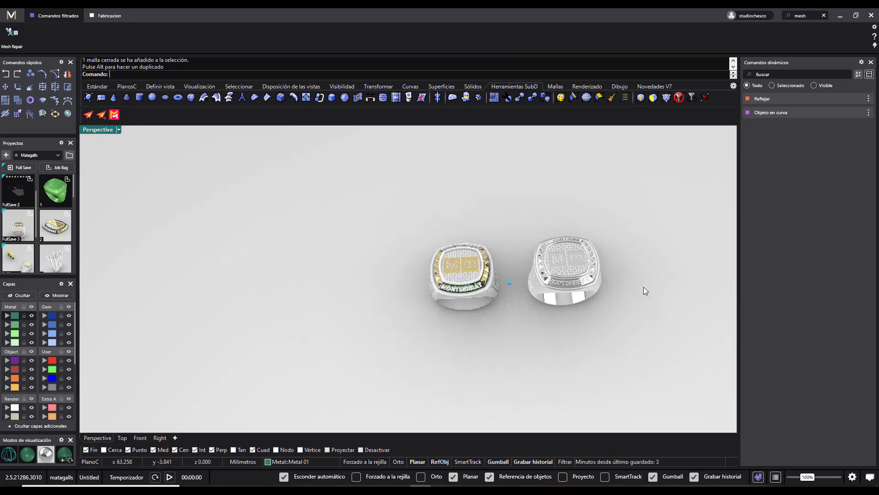
pyautogui.scroll(6, 636, 291)
pyautogui.scroll(1, 392, 313)
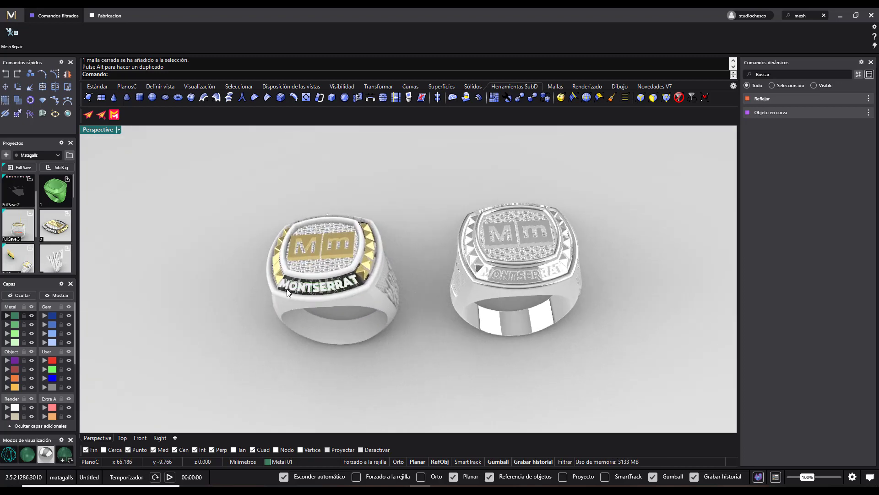
pyautogui.moveTo(508, 313); pyautogui.dragTo(454, 290, button='right')
pyautogui.click(524, 298)
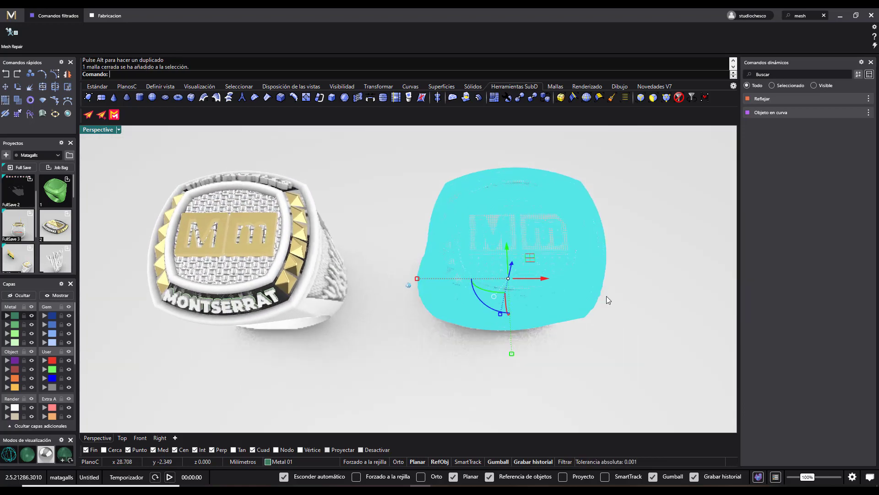
pyautogui.click(653, 289)
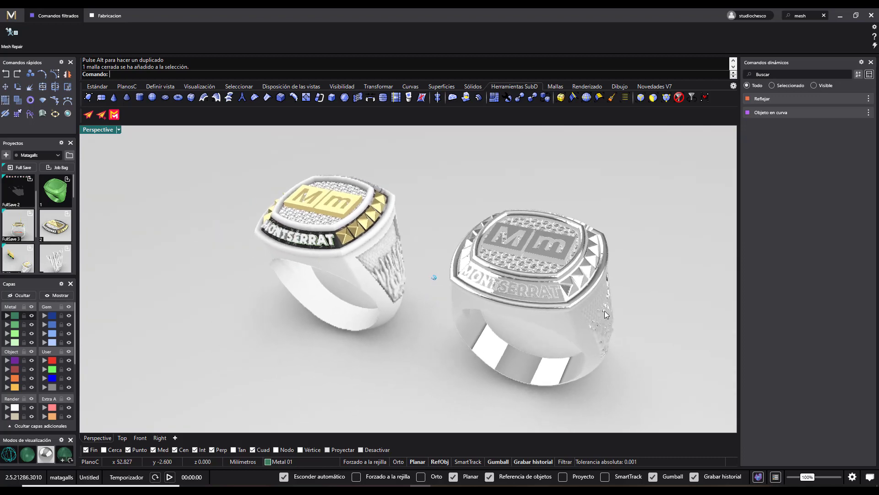
pyautogui.press('Left')
pyautogui.press('Left')
pyautogui.press('Left')
pyautogui.press('Left')
pyautogui.press('Left')
pyautogui.press('Left')
pyautogui.press('Left')
pyautogui.press('Left')
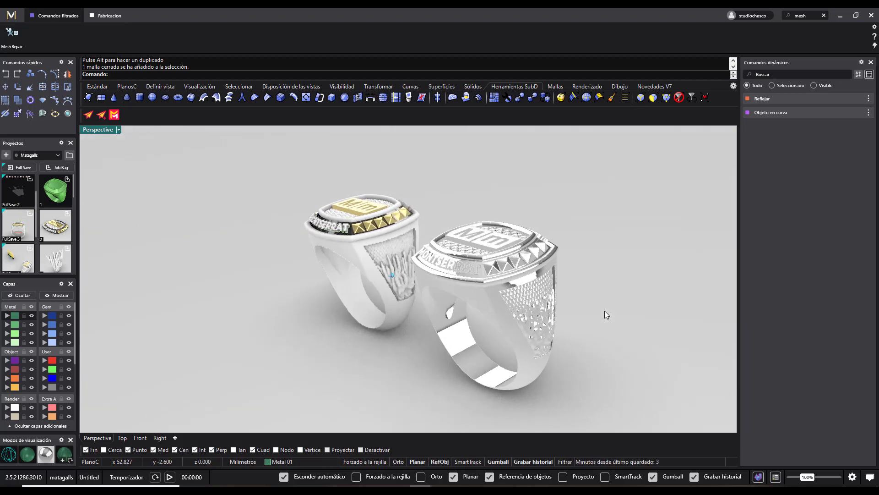
pyautogui.press('Left')
pyautogui.press('Left')
pyautogui.press('Left')
pyautogui.press('Left')
pyautogui.press('Left')
pyautogui.press('Left')
pyautogui.press('Left')
pyautogui.press('Left')
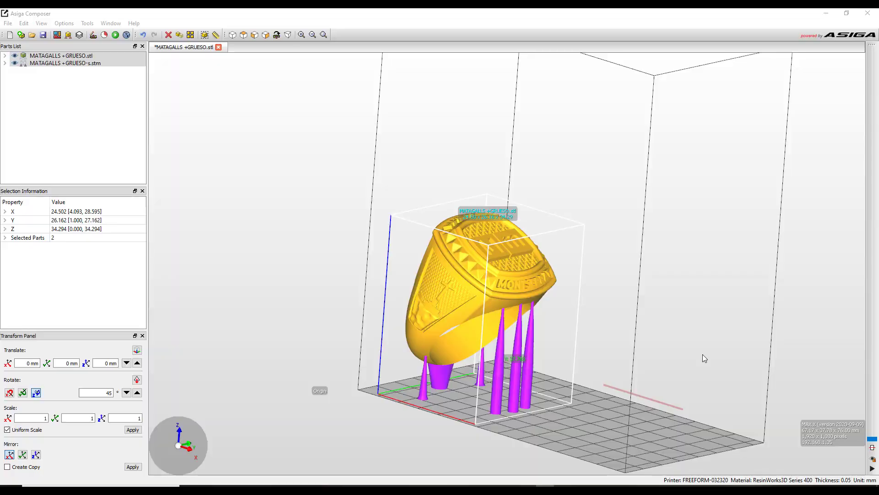
pyautogui.click(677, 306)
pyautogui.moveTo(676, 306); pyautogui.dragTo(677, 305, button='right')
pyautogui.press('Left')
pyautogui.press('Left')
pyautogui.press('Left')
pyautogui.press('Left')
pyautogui.press('Left')
pyautogui.press('Left')
pyautogui.press('Down')
pyautogui.press('Down')
pyautogui.press('Down')
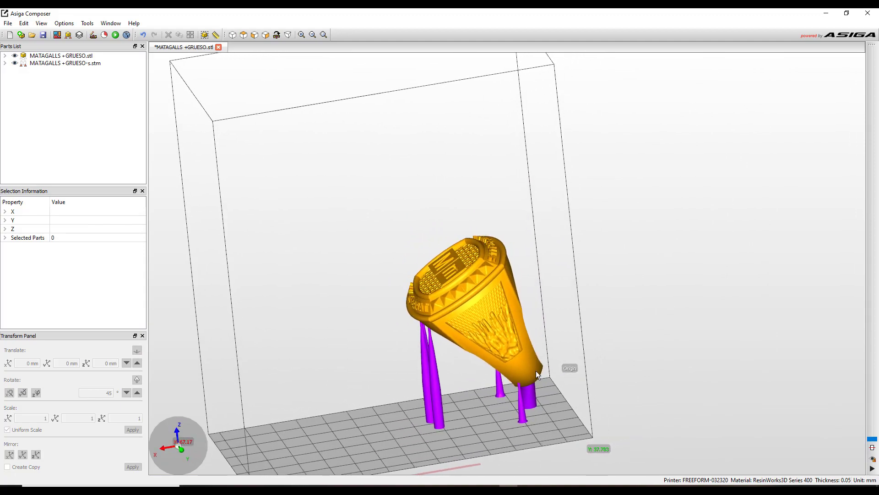
pyautogui.press('Up')
pyautogui.press('Up')
pyautogui.press('Up')
pyautogui.press('Left')
pyautogui.press('Left')
pyautogui.press('Left')
pyautogui.press('Left')
pyautogui.press('Left')
pyautogui.press('Left')
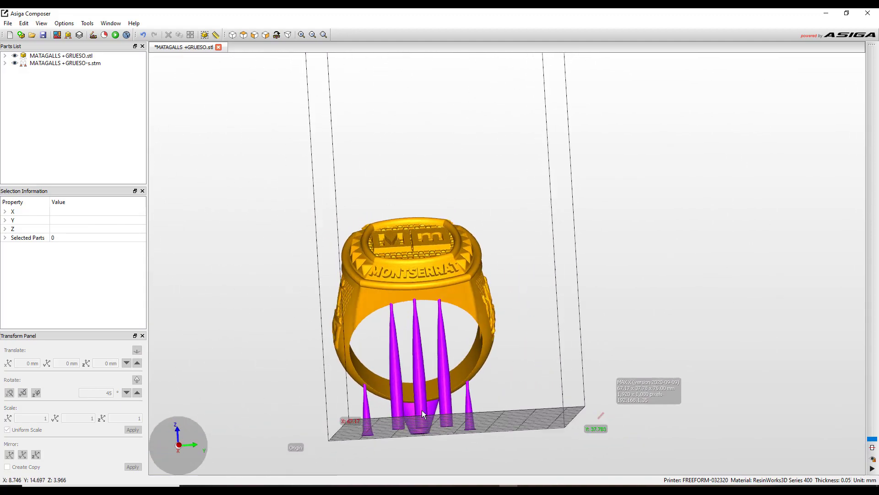
pyautogui.press('Left')
pyautogui.press('Left')
pyautogui.press('Left')
pyautogui.press('Left')
pyautogui.press('Left')
pyautogui.press('Left')
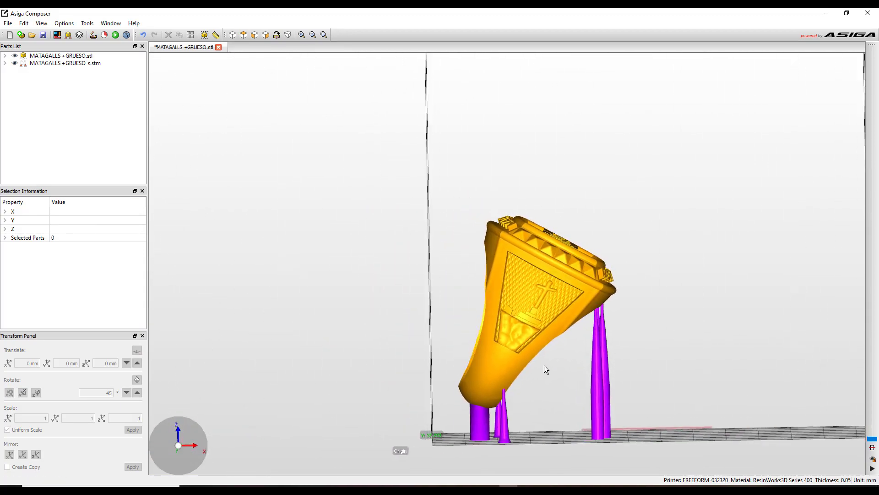
pyautogui.press('Left')
pyautogui.press('Left')
pyautogui.press('Left')
pyautogui.press('Left')
pyautogui.press('Left')
pyautogui.press('Left')
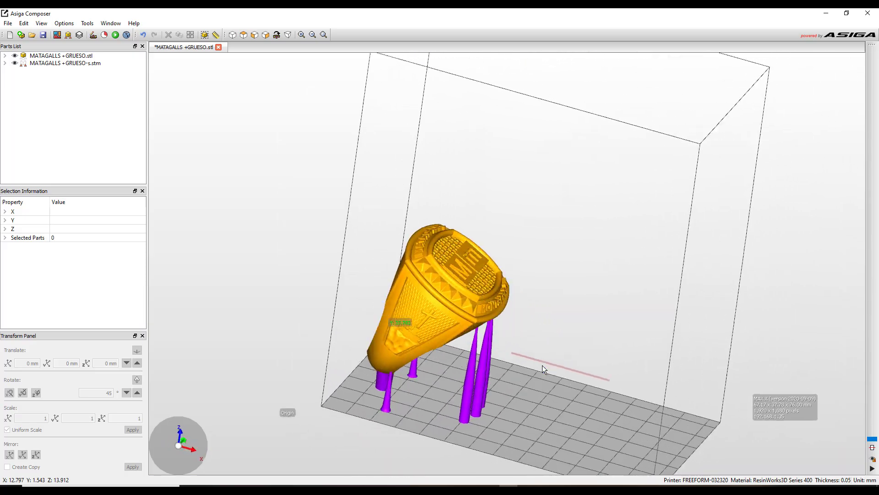
pyautogui.press('Left')
pyautogui.press('Left')
pyautogui.press('Left')
pyautogui.press('Left')
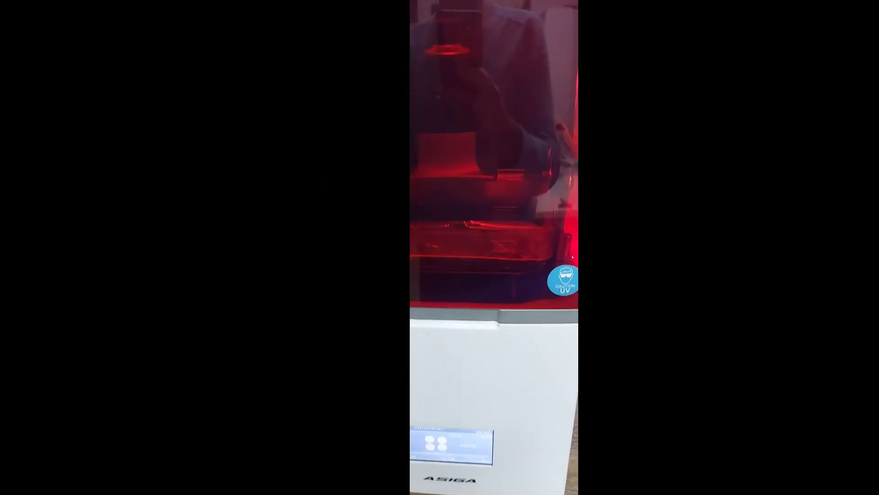